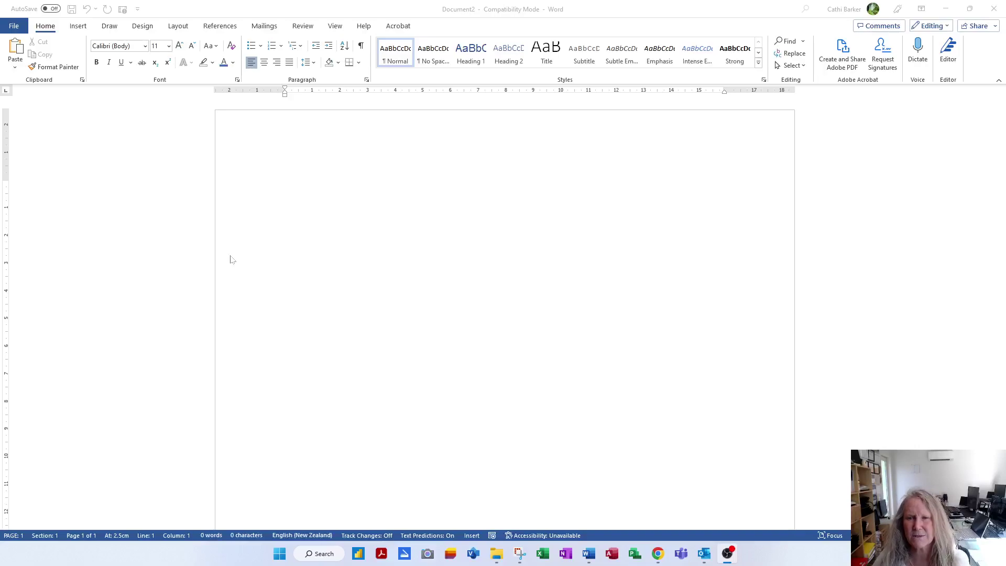
# - Set all four page margins of the blank document to 2 cm
pyautogui.click(465, 201)
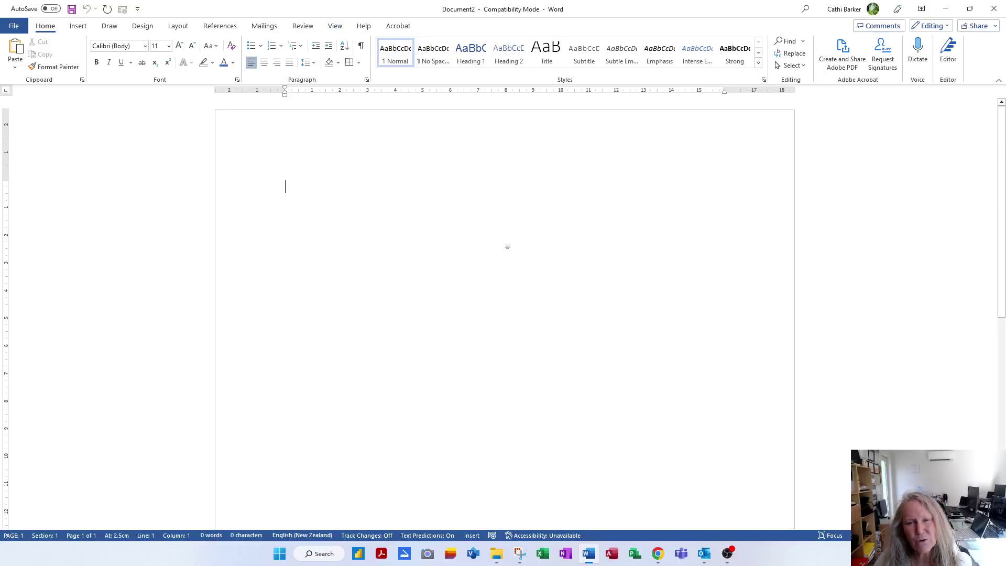
pyautogui.doubleClick(258, 91)
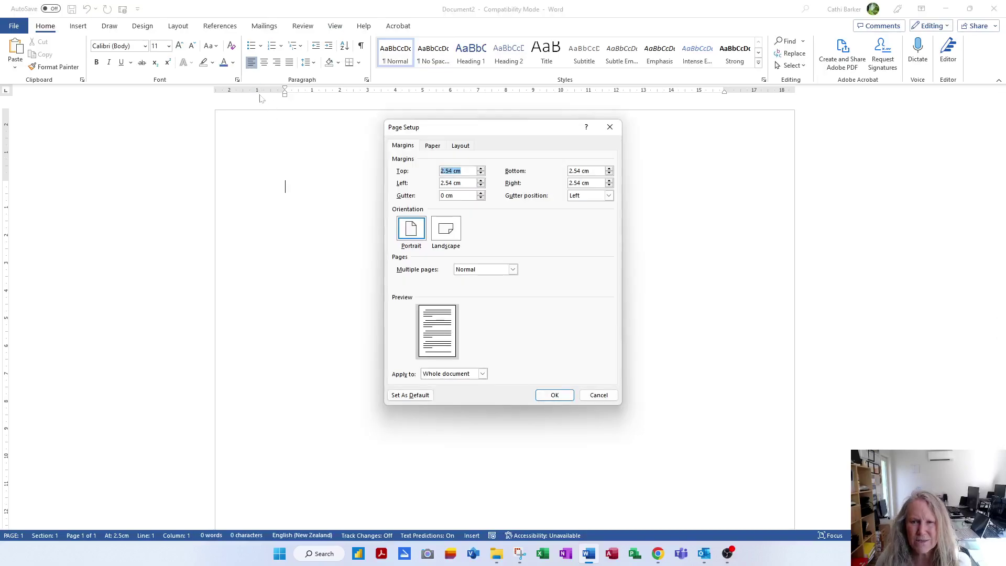
pyautogui.write('2')
pyautogui.press('Tab')
pyautogui.write('2')
pyautogui.press('Tab')
pyautogui.write('2')
pyautogui.press('Tab')
pyautogui.write('2')
pyautogui.press('Return')
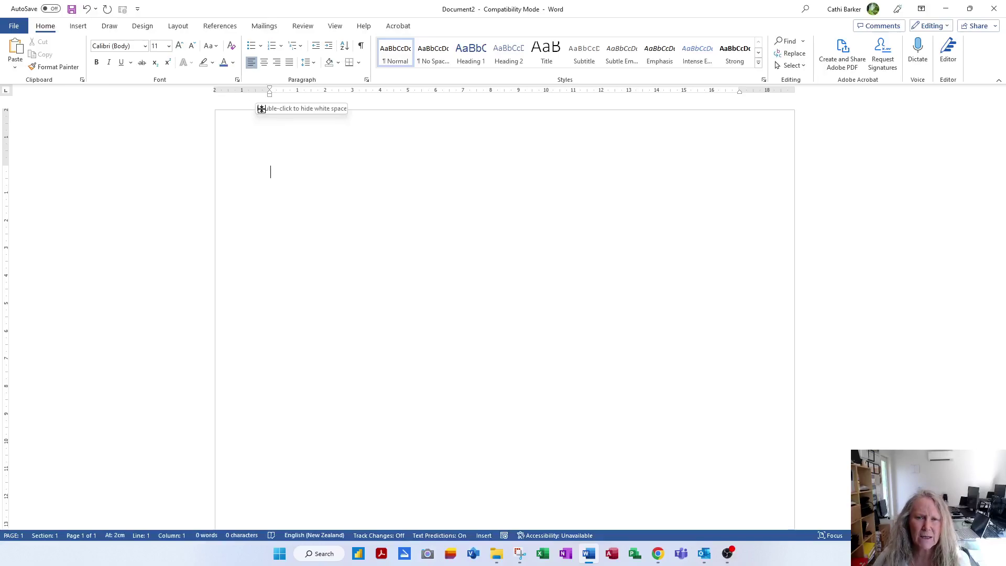
# - Apply a light gold theme shade as the page colour
pyautogui.click(142, 26)
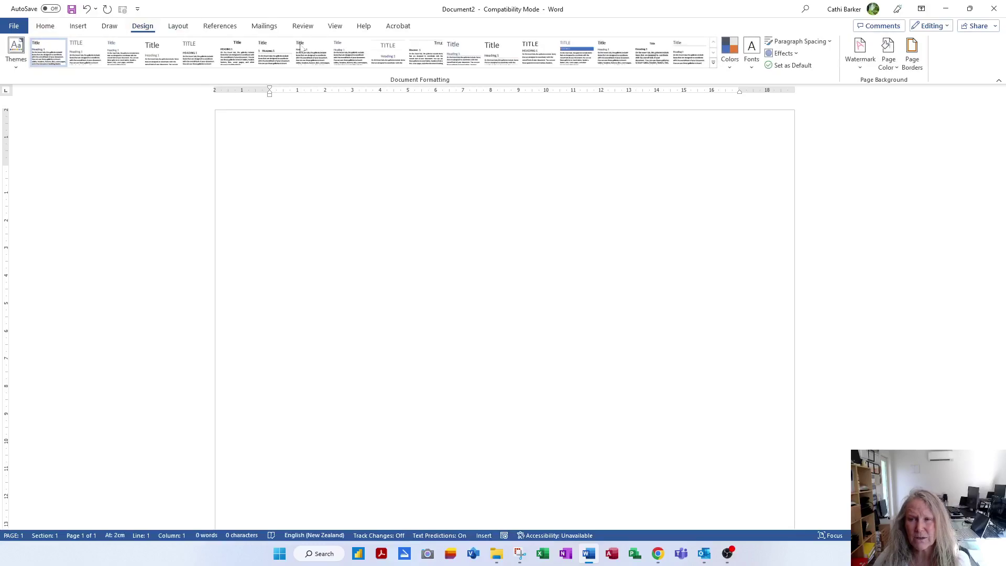
pyautogui.click(895, 68)
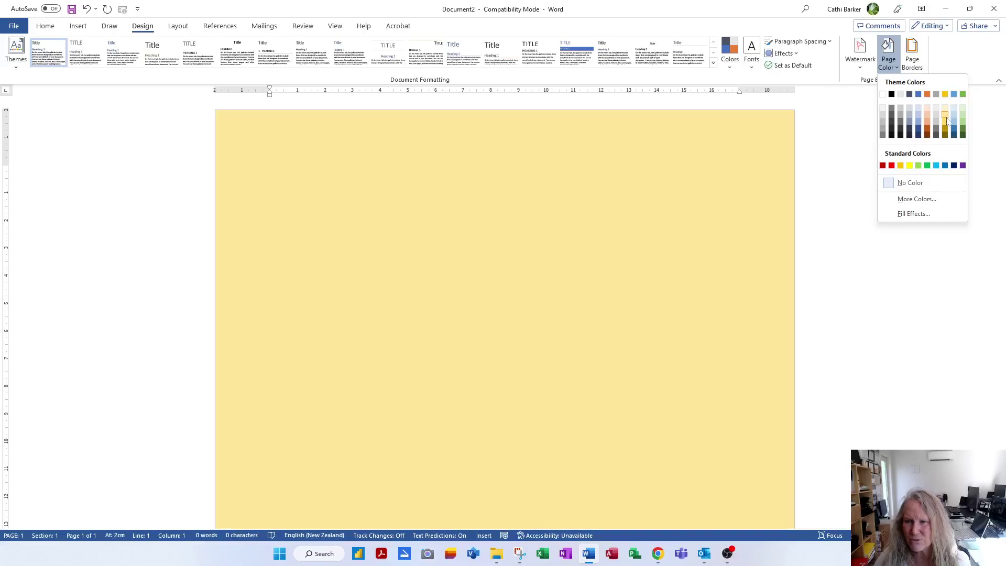
pyautogui.click(946, 120)
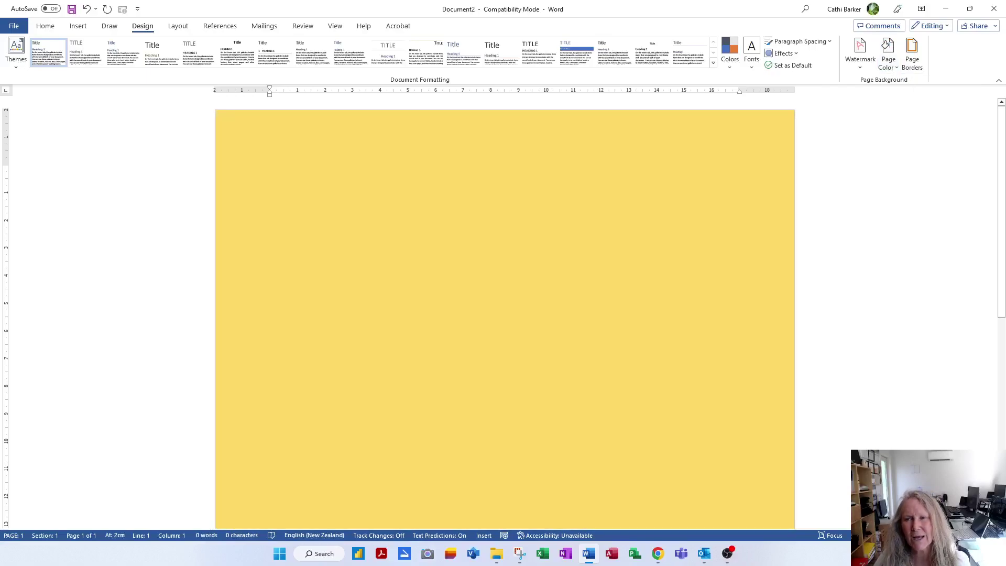
# - Add a double-line box border around the page, applied to the whole document
pyautogui.click(912, 55)
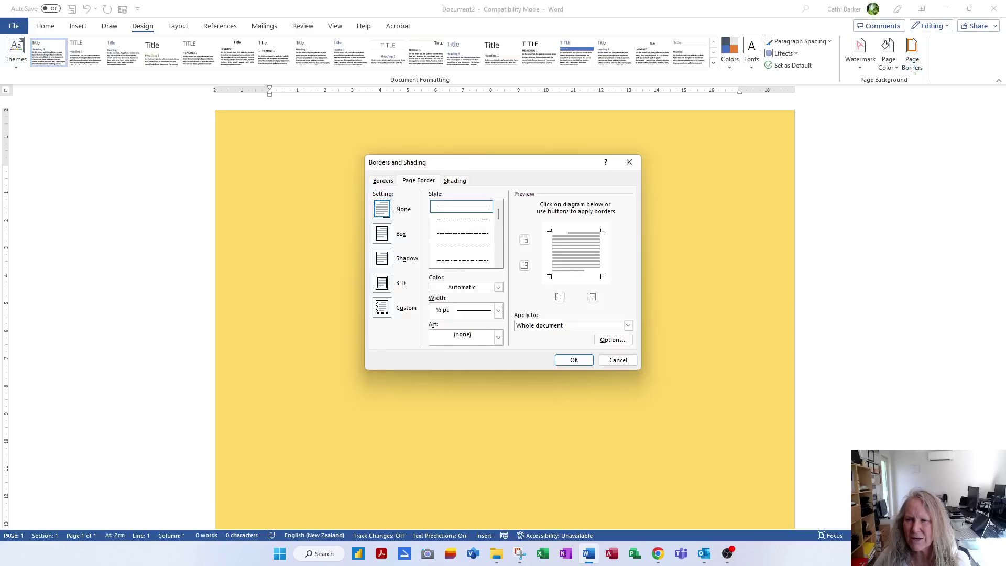
pyautogui.click(499, 264)
pyautogui.click(462, 261)
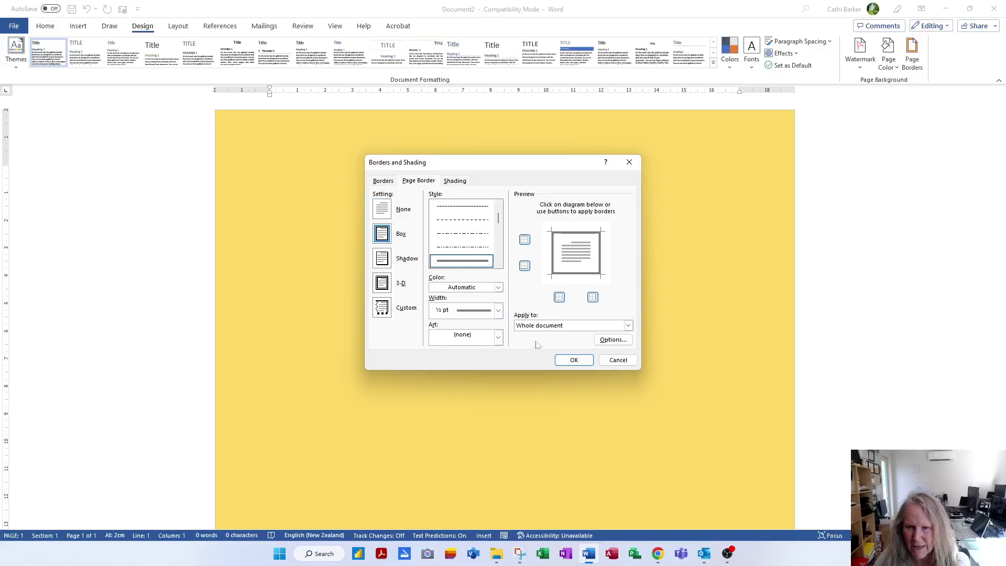
pyautogui.click(574, 362)
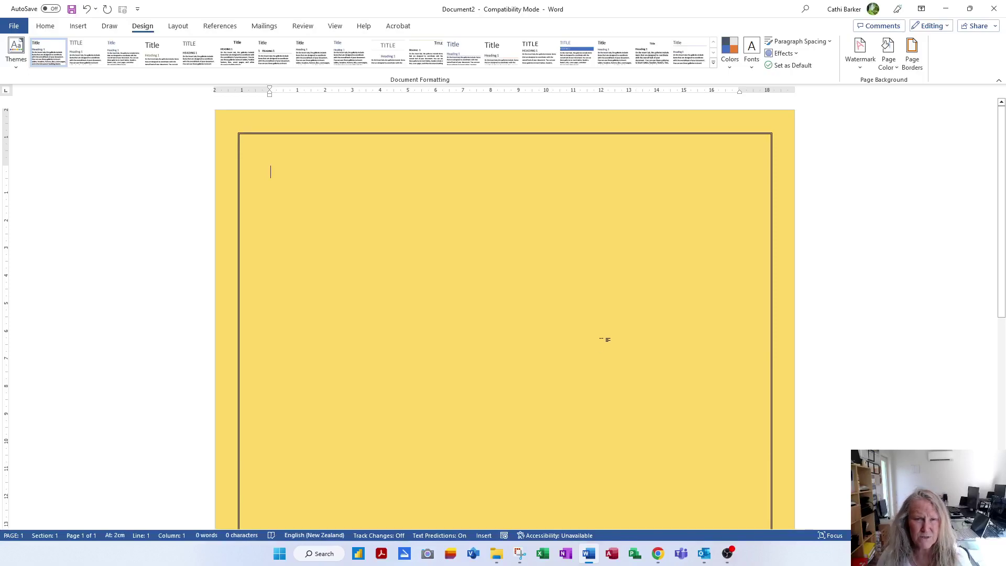
# - Generate placeholder text with =lorem(20,5) and return to the start of the document
pyautogui.write('=lorem(')
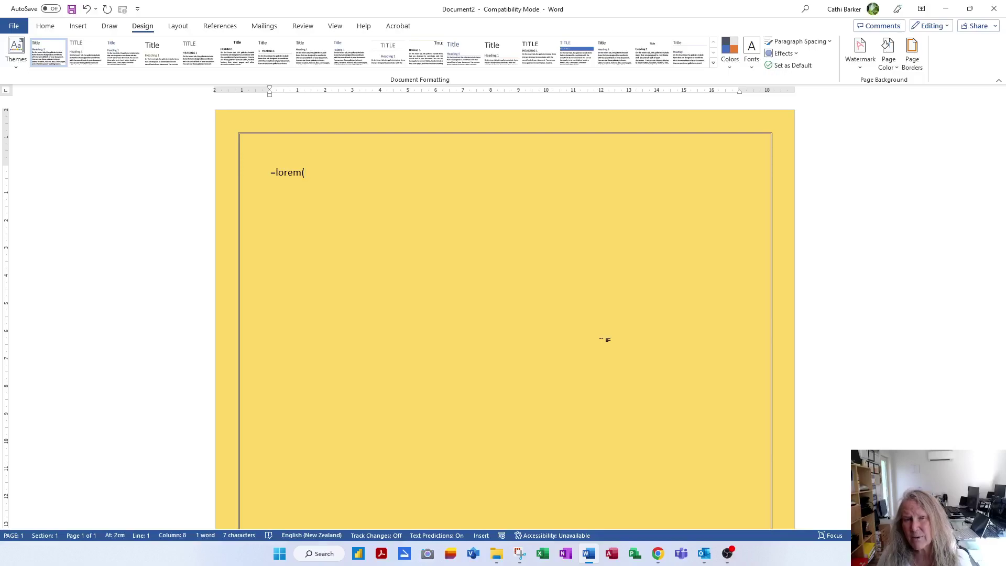
pyautogui.write('20')
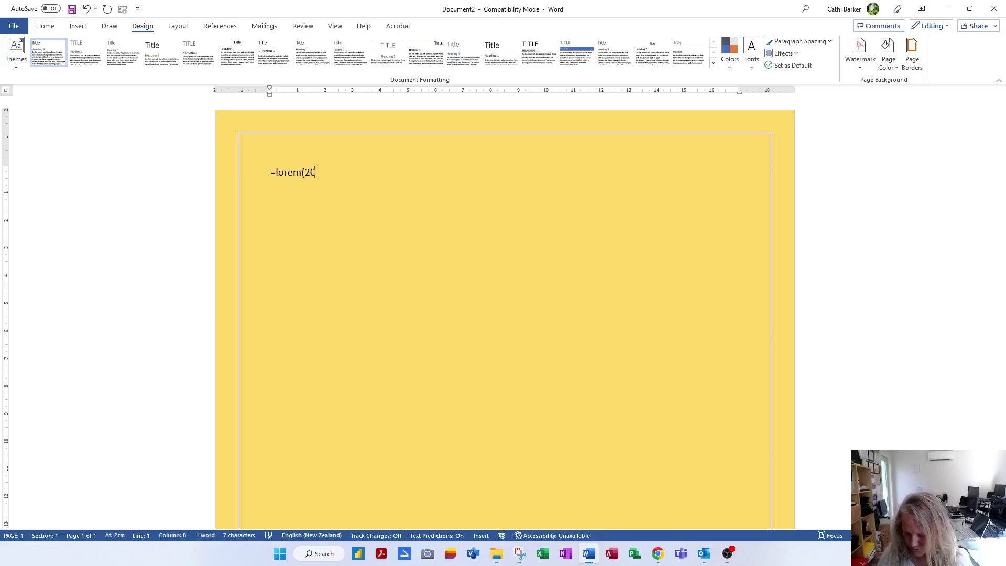
pyautogui.write(',5)')
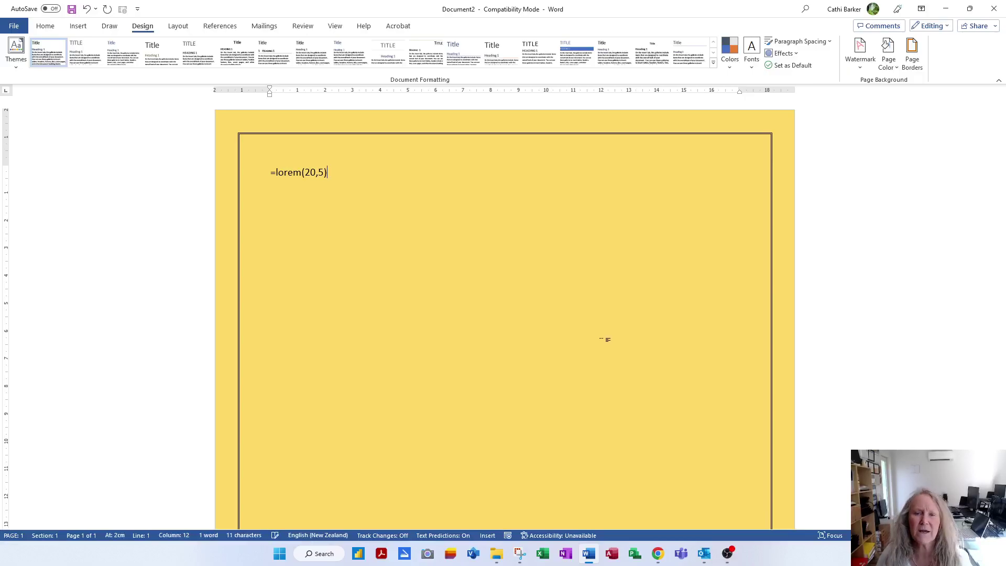
pyautogui.press('Return')
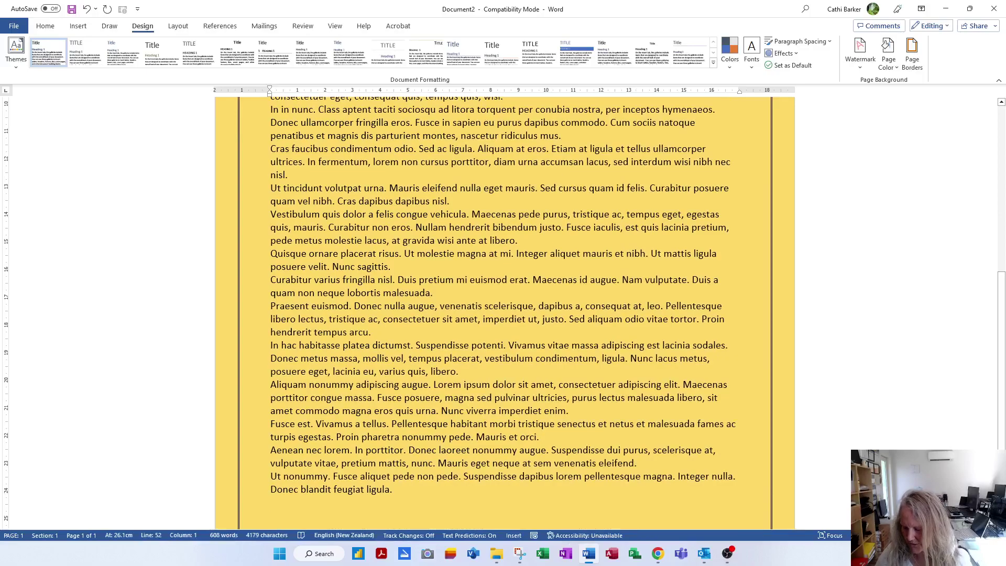
pyautogui.hotkey('ctrl', 'Home')
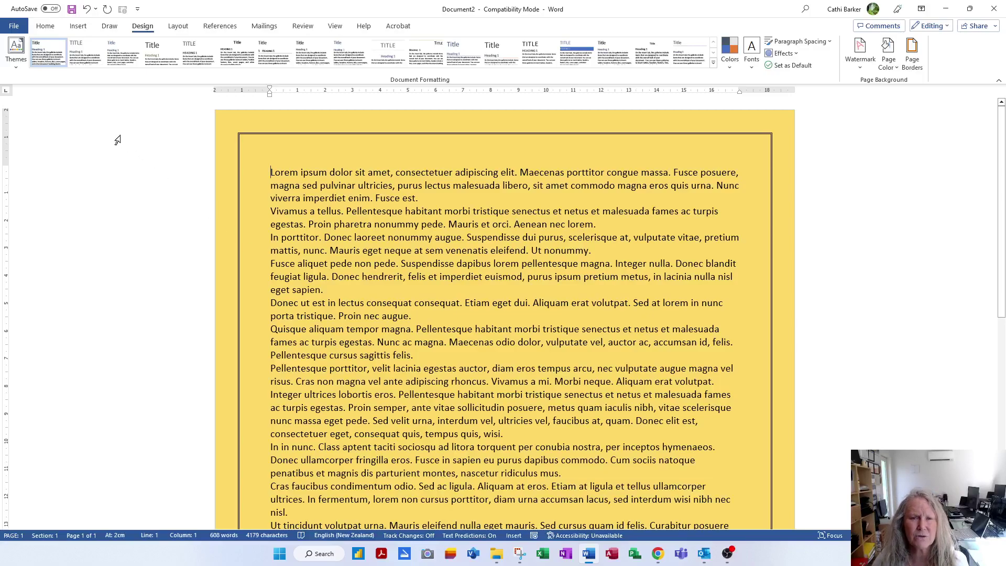
# - Start inserting an online picture at the start of the text and show the Friends category
pyautogui.click(79, 25)
pyautogui.click(120, 52)
pyautogui.click(141, 133)
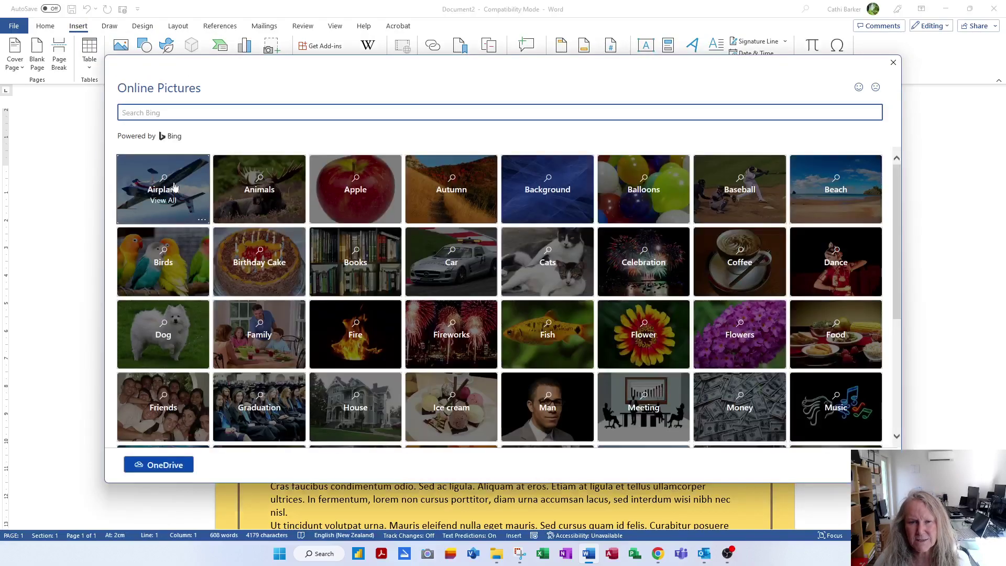
pyautogui.scroll(-3, 338, 349)
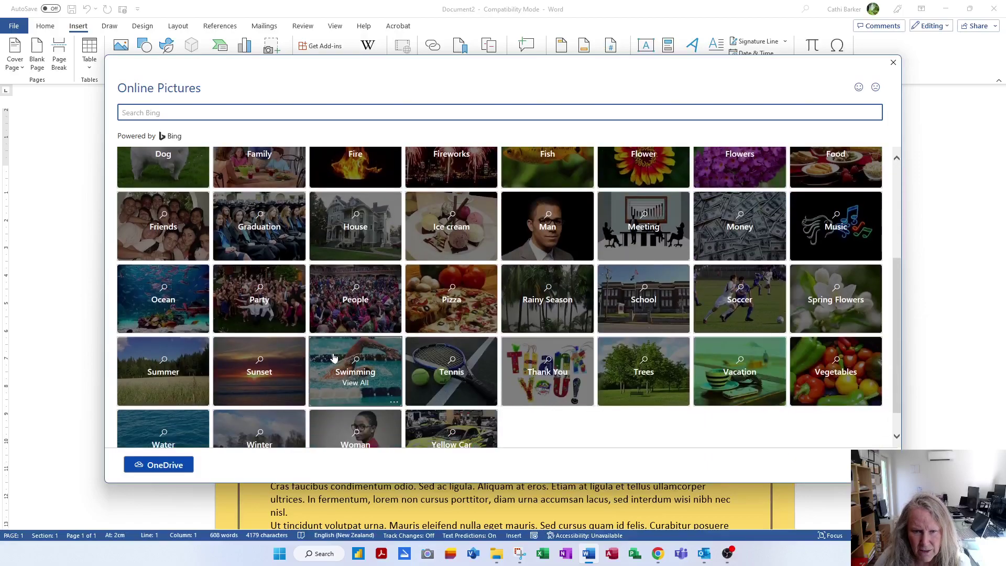
pyautogui.click(187, 247)
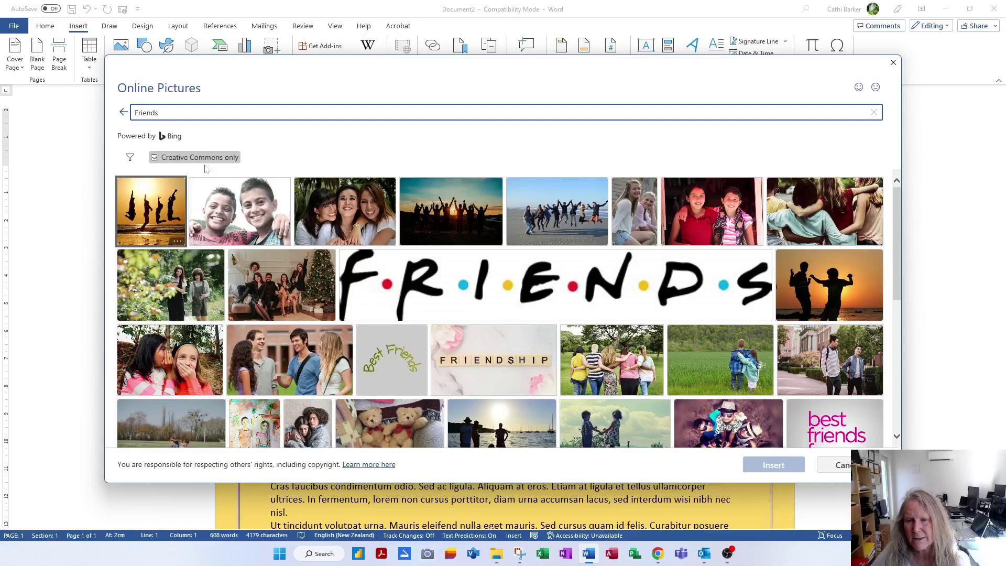
# - Find the picture of the purple and blue smiling apples among the Friends results and insert it
pyautogui.scroll(-10, 543, 307)
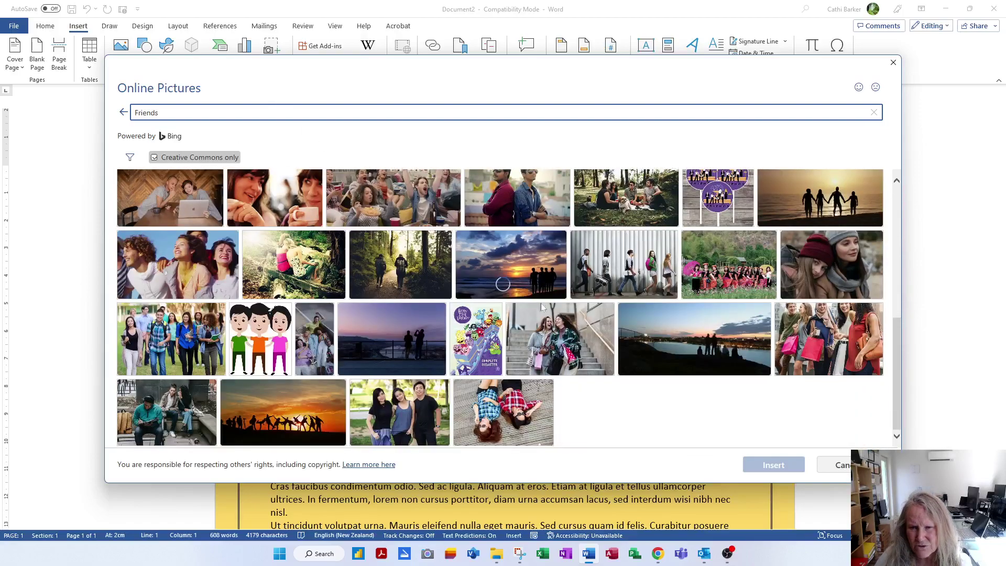
pyautogui.scroll(-5, 543, 308)
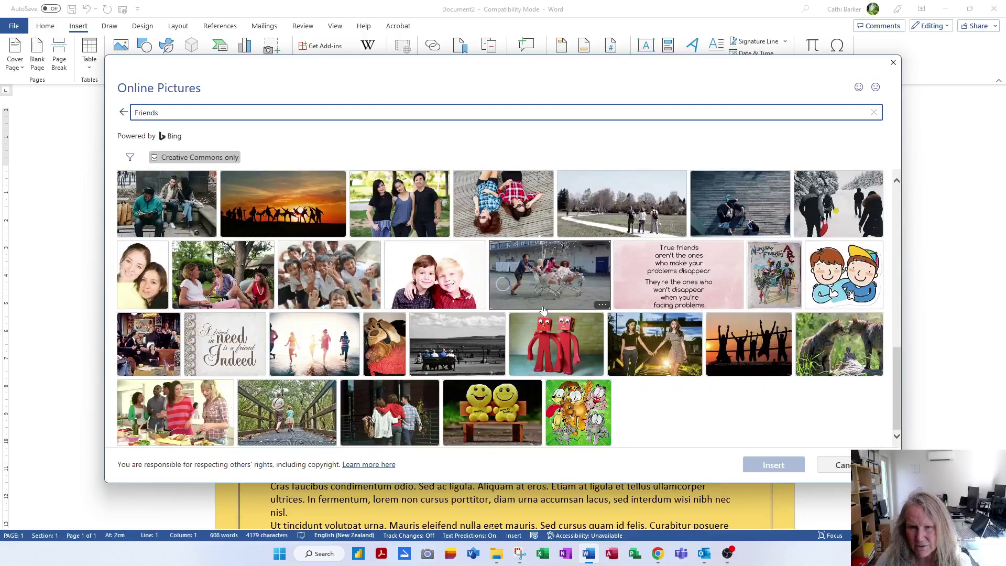
pyautogui.scroll(-3, 543, 311)
pyautogui.scroll(-2, 543, 310)
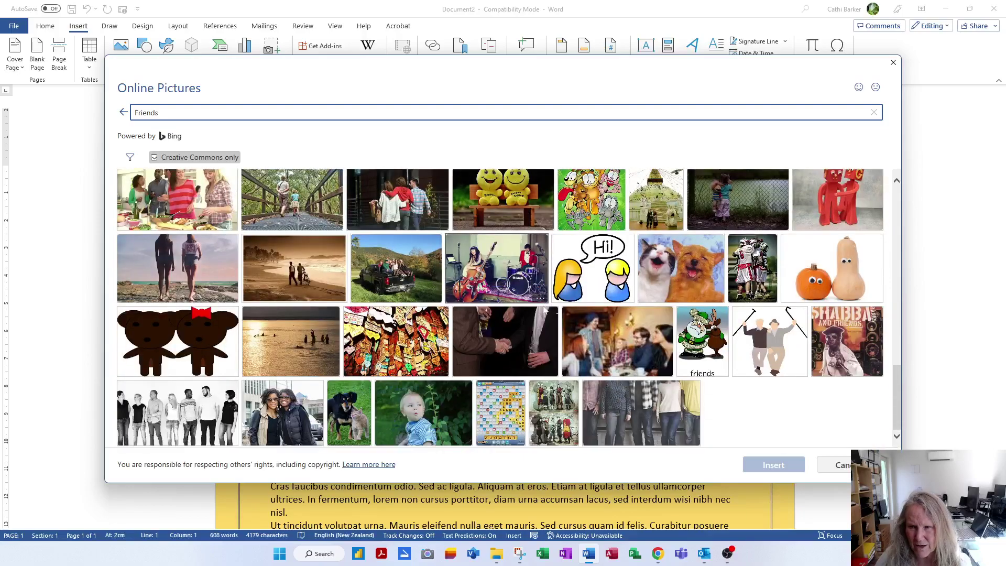
pyautogui.scroll(-3, 543, 311)
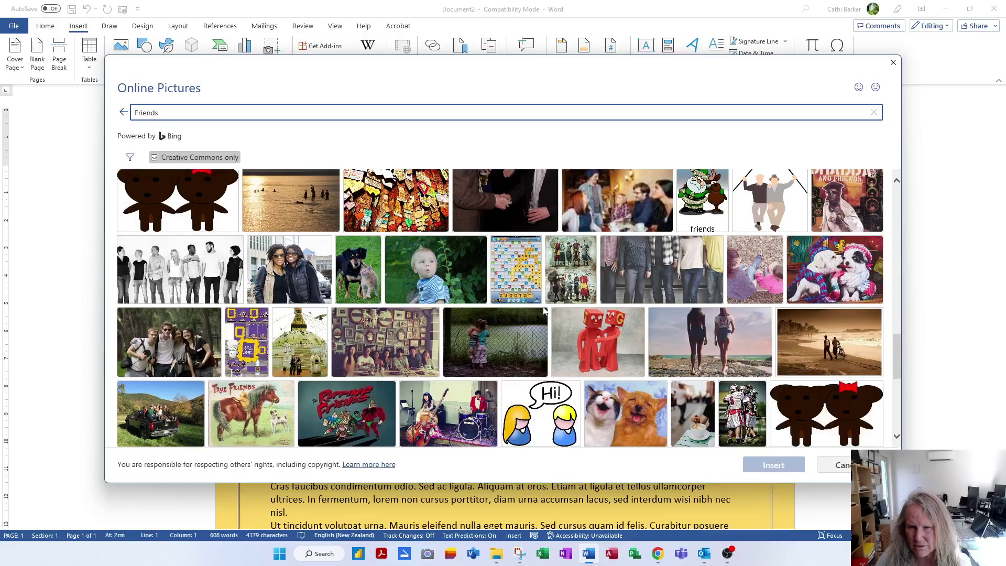
pyautogui.scroll(-3, 544, 310)
pyautogui.scroll(-1, 544, 311)
pyautogui.scroll(-3, 544, 312)
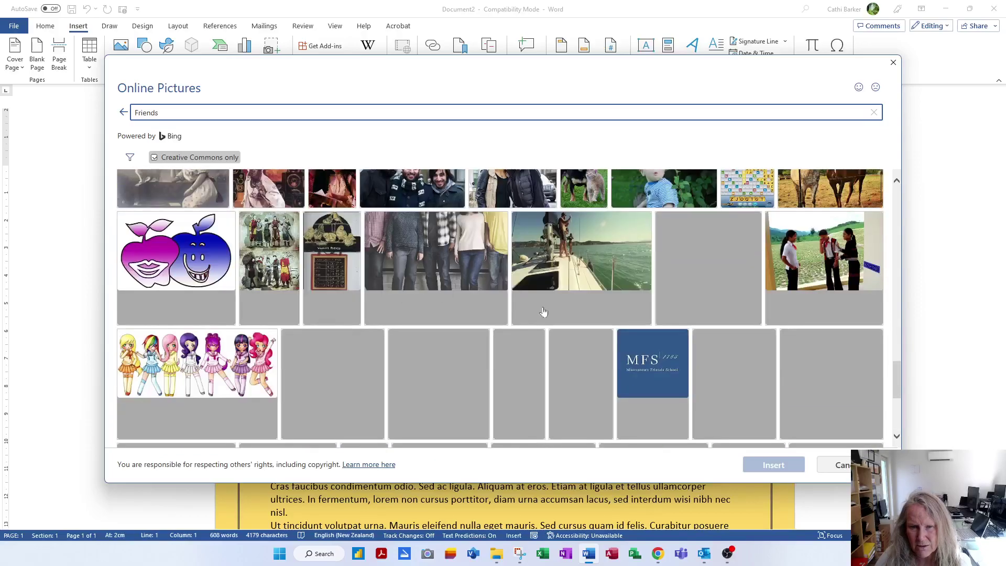
pyautogui.scroll(4, 543, 311)
pyautogui.scroll(10, 543, 311)
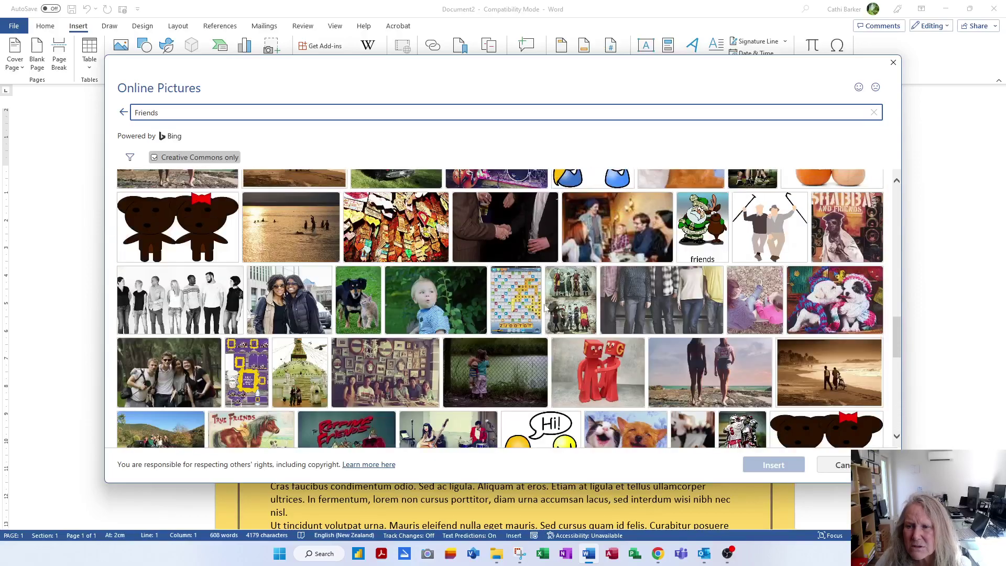
pyautogui.scroll(8, 545, 308)
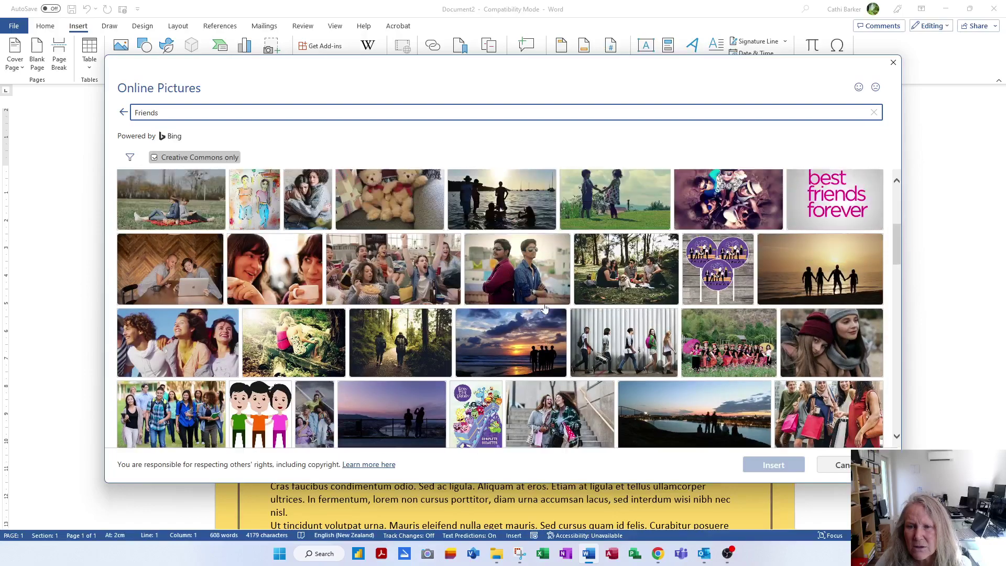
pyautogui.scroll(-10, 545, 304)
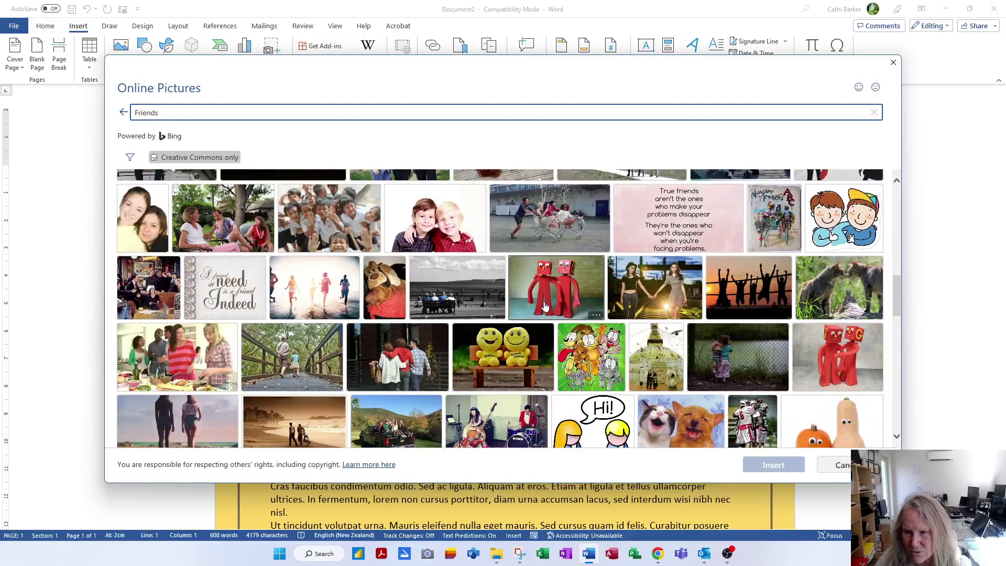
pyautogui.scroll(-3, 545, 307)
pyautogui.scroll(-4, 545, 309)
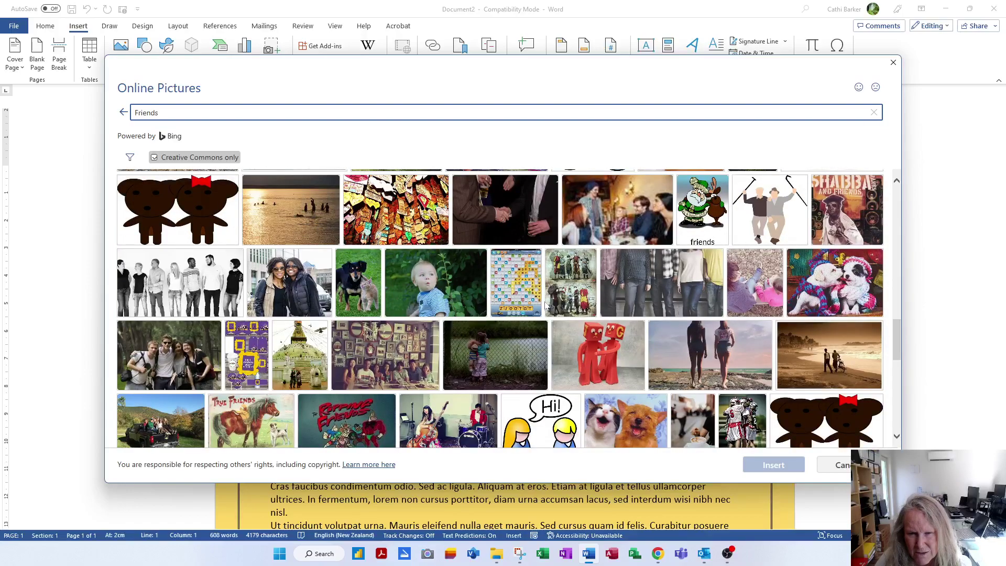
pyautogui.scroll(-5, 545, 306)
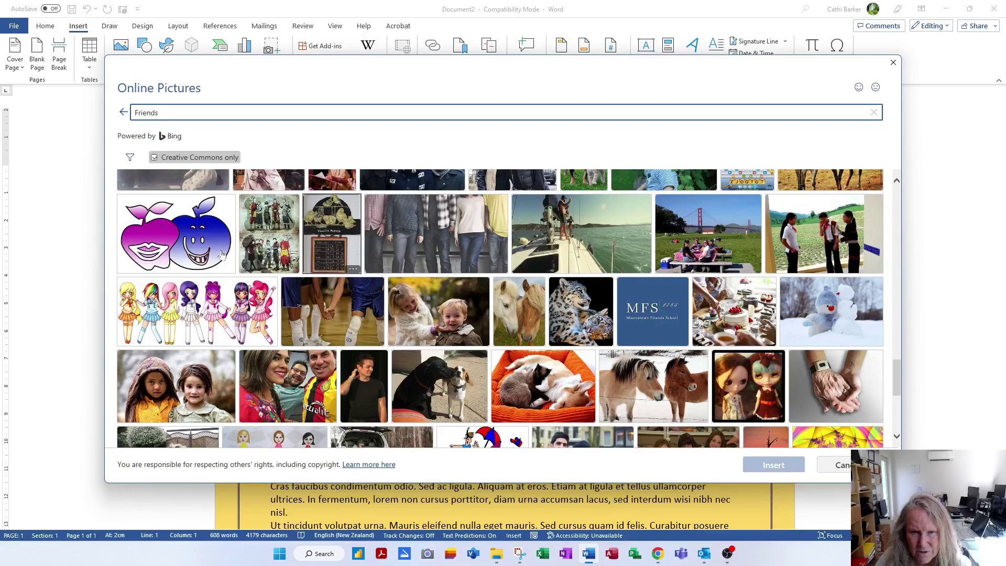
pyautogui.click(176, 240)
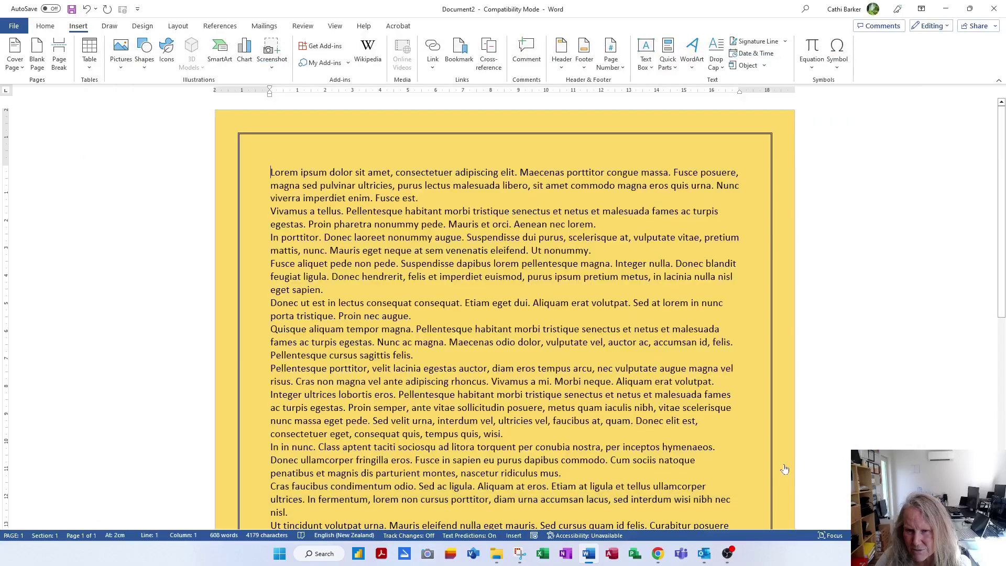
pyautogui.click(781, 465)
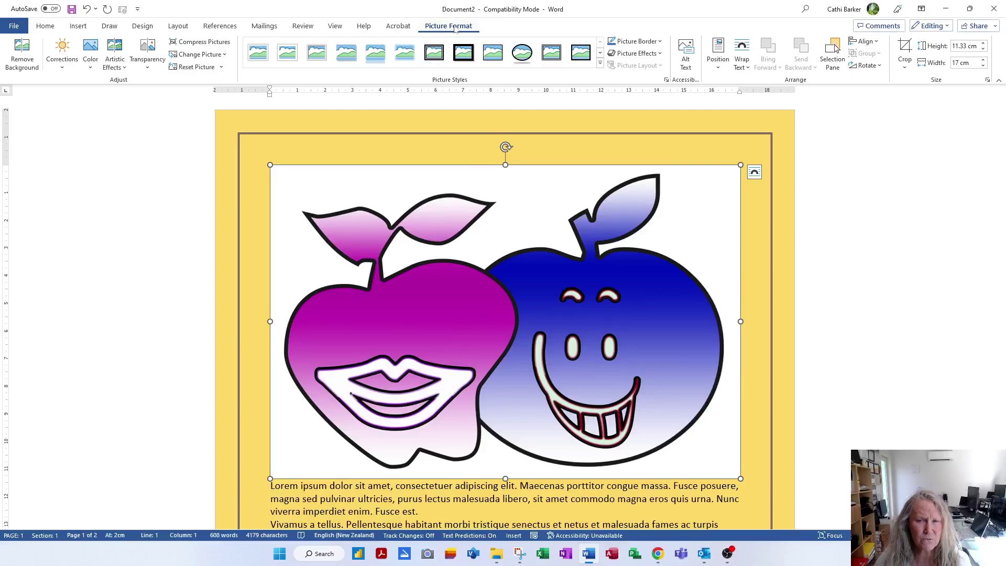
# - Remove the picture's background, marking the blue apple, its leaf and the purple apple's side and base as areas to keep
pyautogui.click(22, 59)
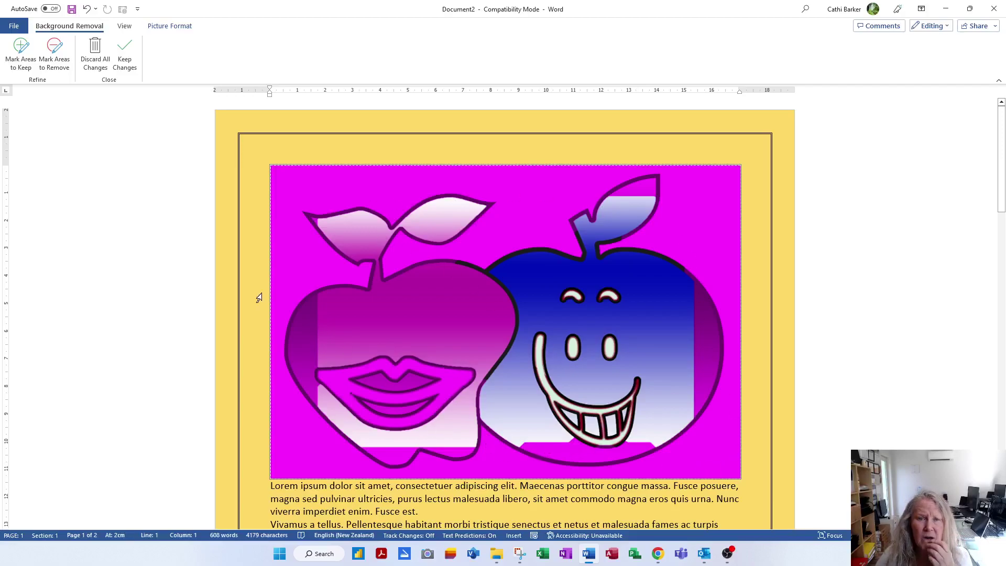
pyautogui.click(17, 63)
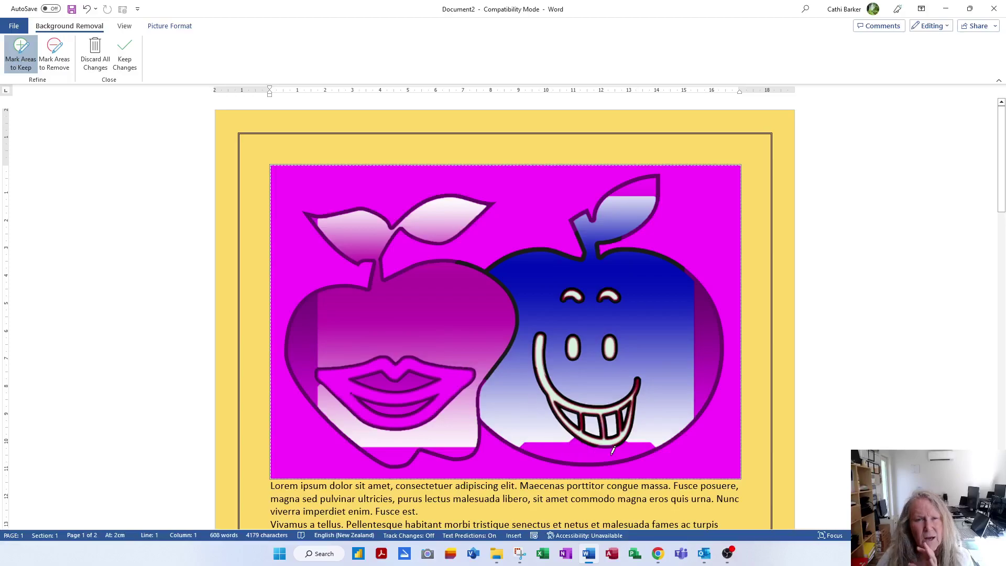
pyautogui.moveTo(565, 454); pyautogui.dragTo(611, 448)
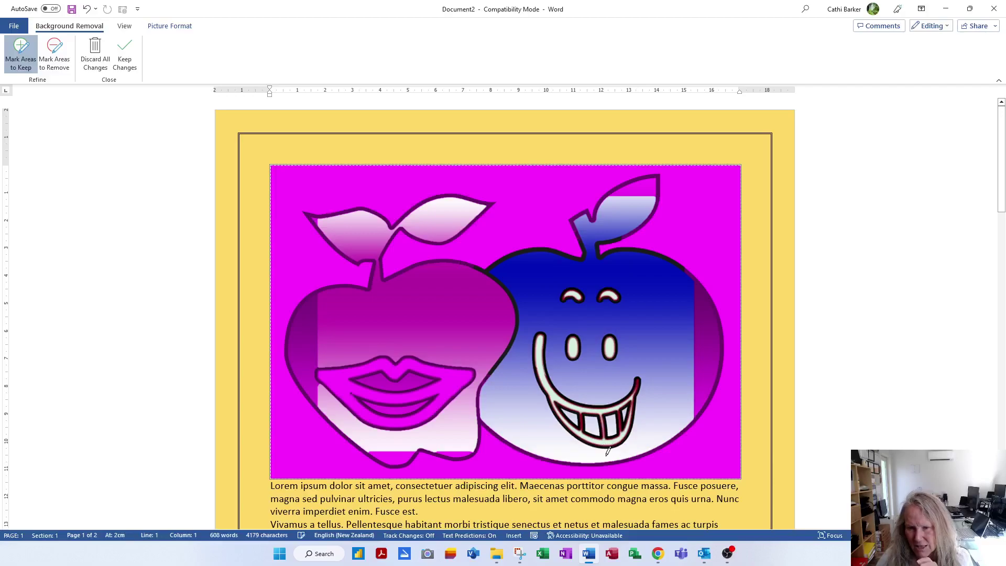
pyautogui.moveTo(708, 313); pyautogui.dragTo(711, 373)
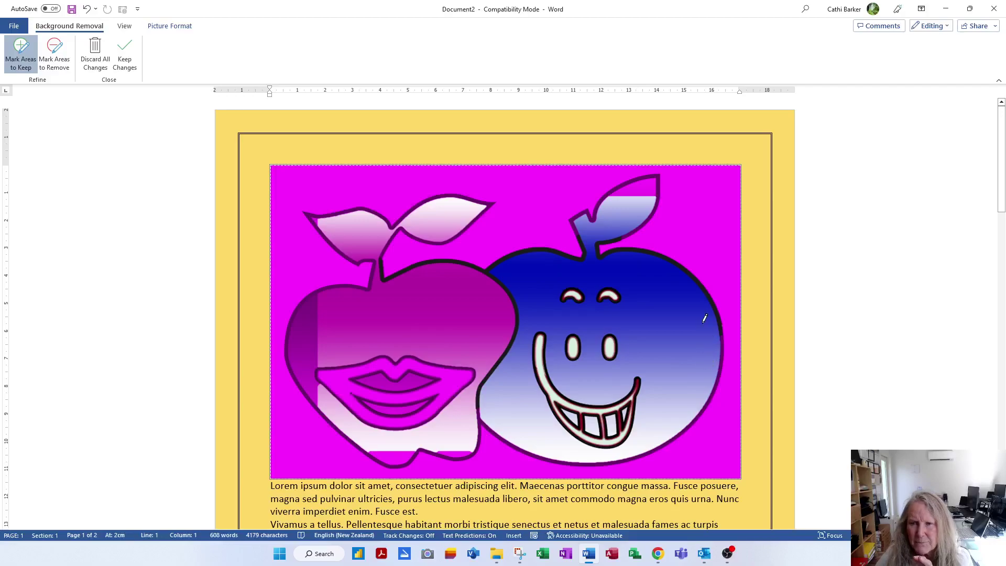
pyautogui.moveTo(633, 193); pyautogui.dragTo(651, 186)
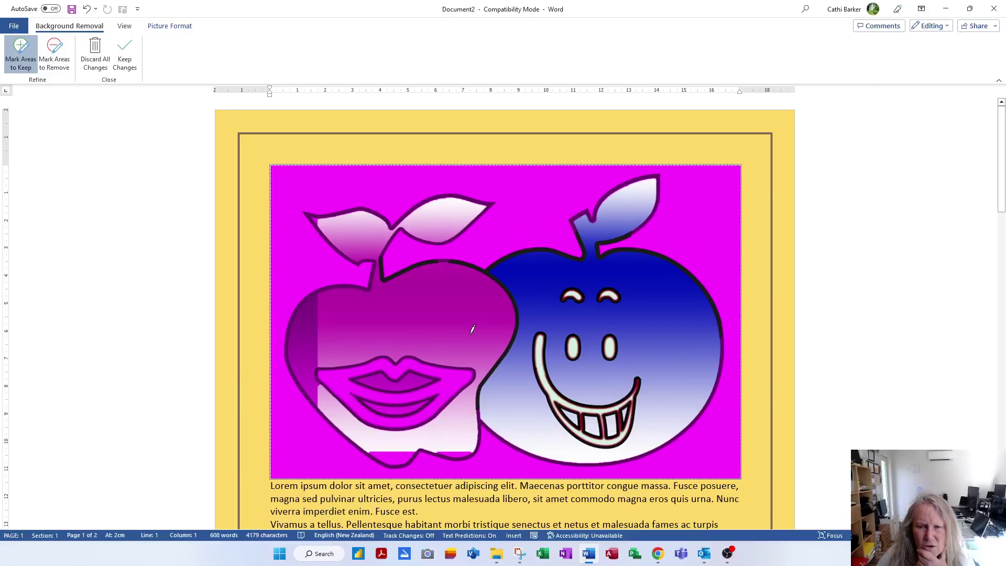
pyautogui.moveTo(309, 331)
pyautogui.mouseDown()
pyautogui.moveTo(311, 358)
pyautogui.moveTo(291, 355)
pyautogui.mouseUp()
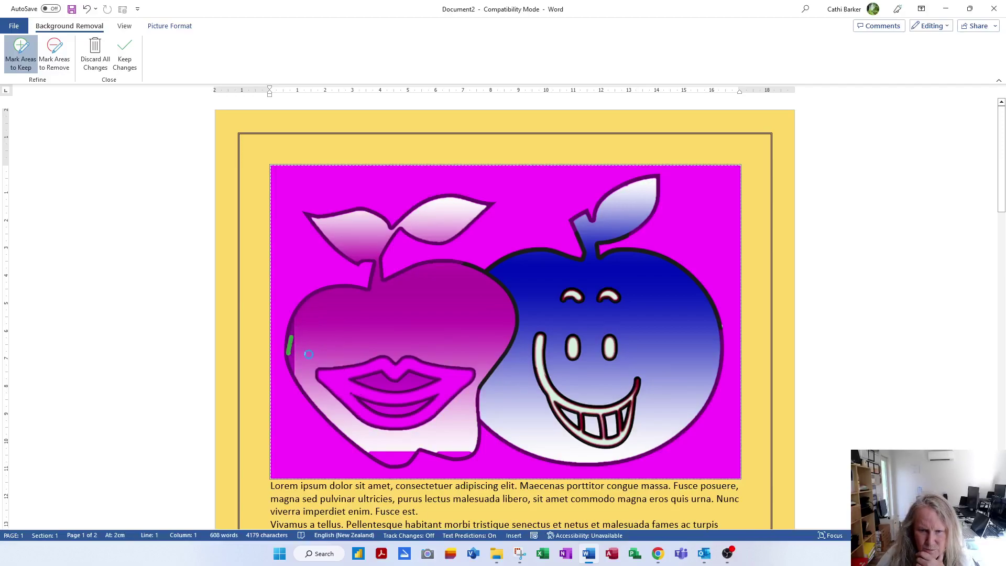
pyautogui.moveTo(395, 452); pyautogui.dragTo(446, 456)
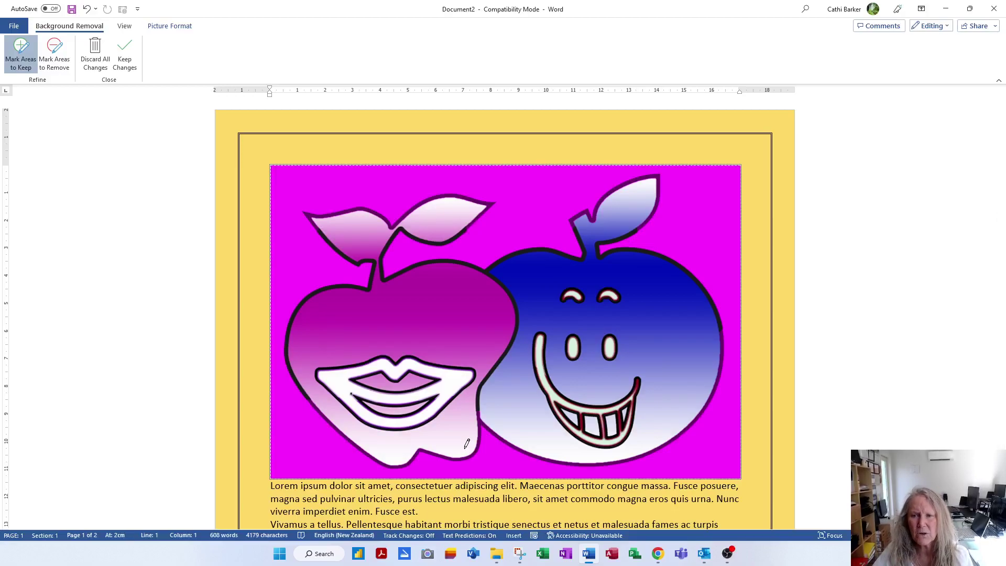
pyautogui.click(126, 54)
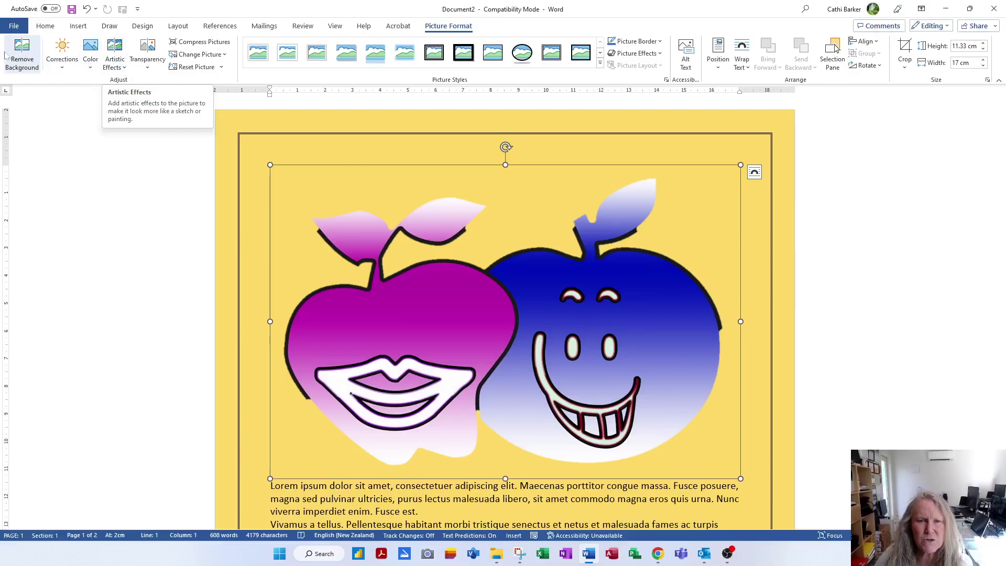
# - Reopen the background removal and mark the purple apple's lower edge and the blue apple's upper leaf edge as areas to keep
pyautogui.click(22, 59)
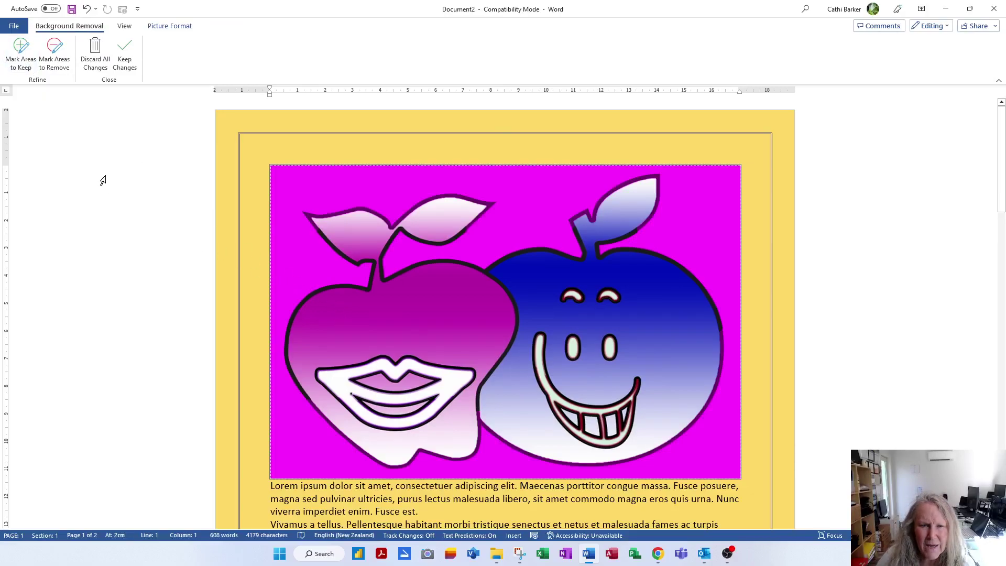
pyautogui.click(21, 52)
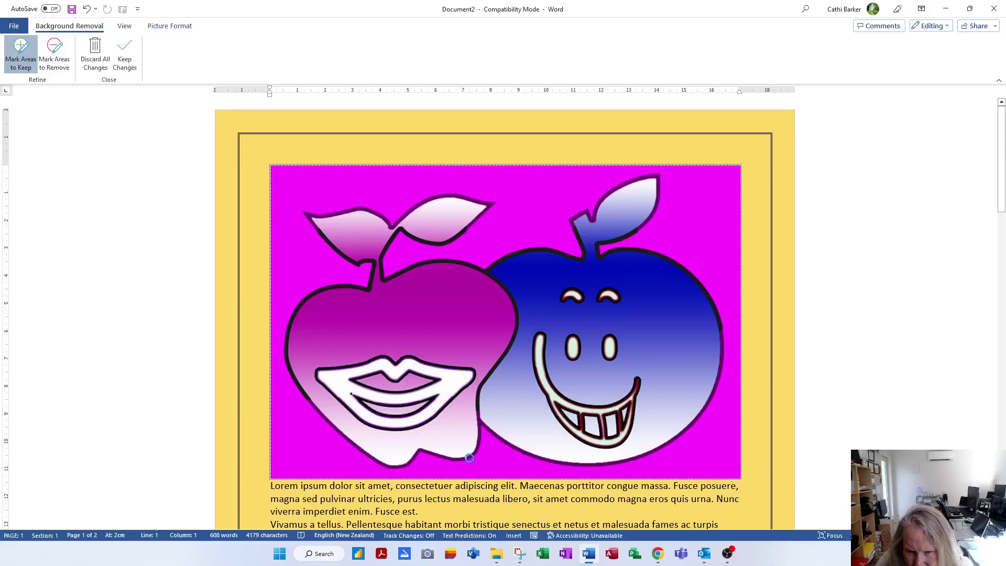
pyautogui.click(444, 457)
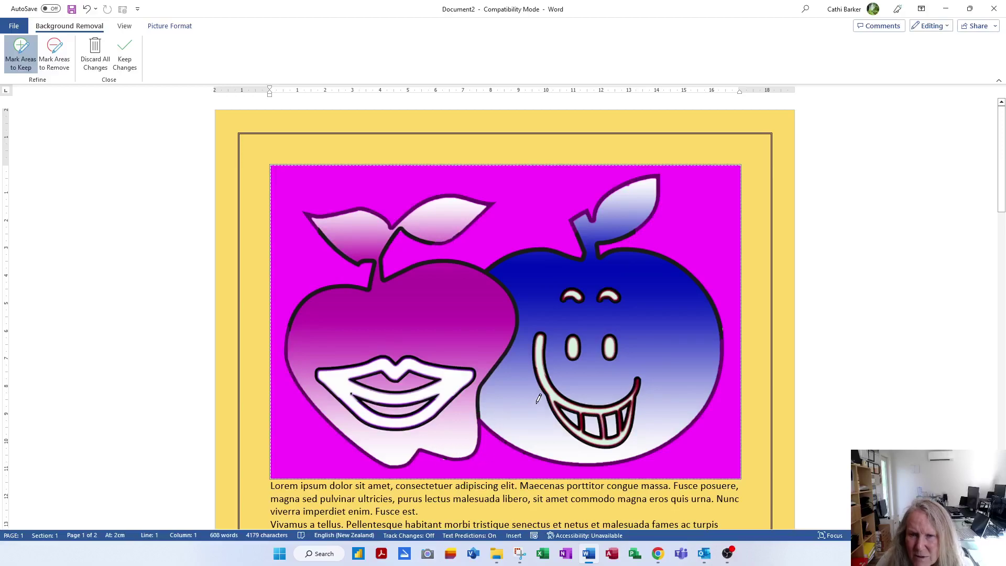
pyautogui.click(638, 184)
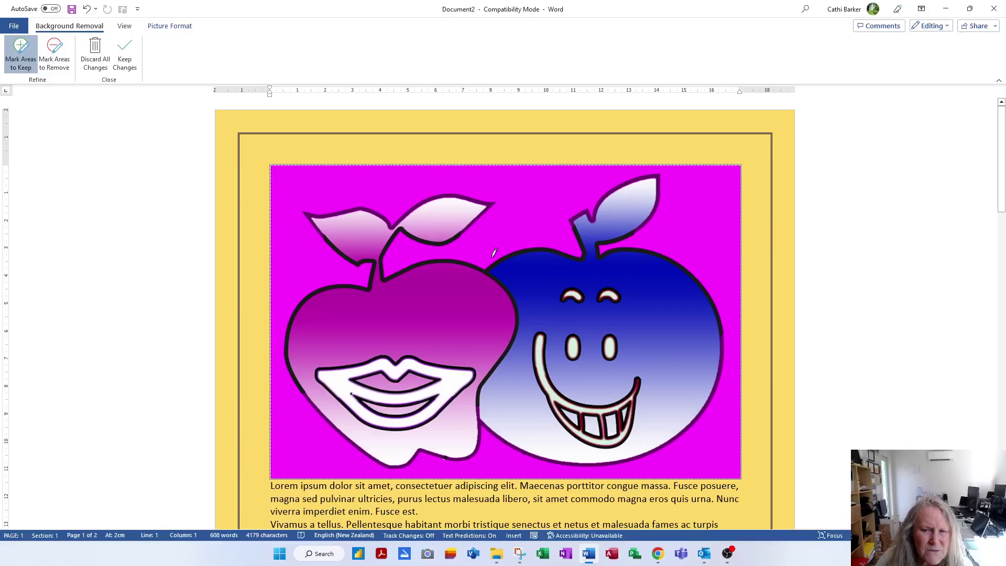
pyautogui.click(125, 56)
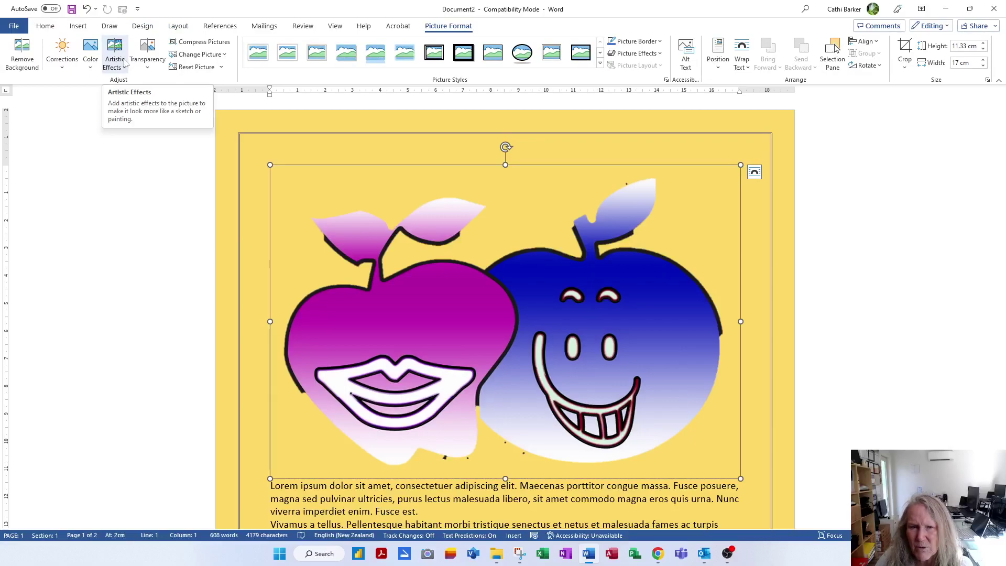
# - Refine the background removal by marking the blue apple's lower outline as an area to keep
pyautogui.click(22, 55)
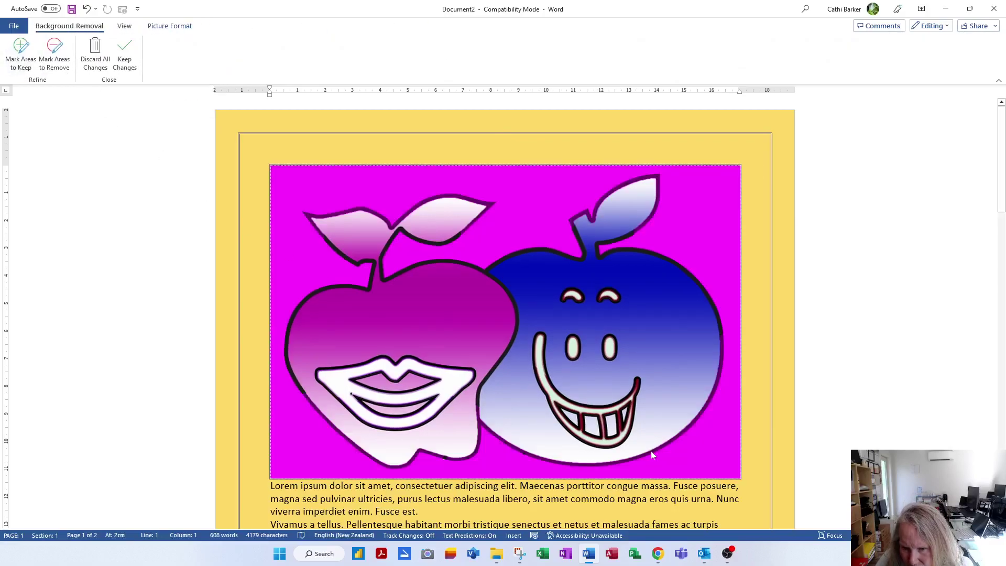
pyautogui.click(21, 52)
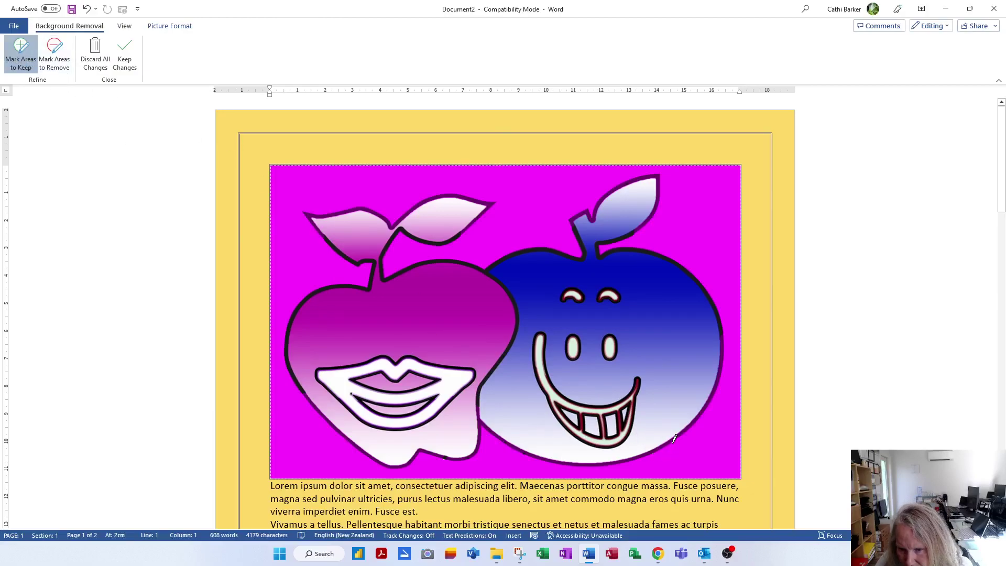
pyautogui.moveTo(669, 441)
pyautogui.mouseDown()
pyautogui.moveTo(629, 457)
pyautogui.moveTo(659, 463)
pyautogui.mouseUp()
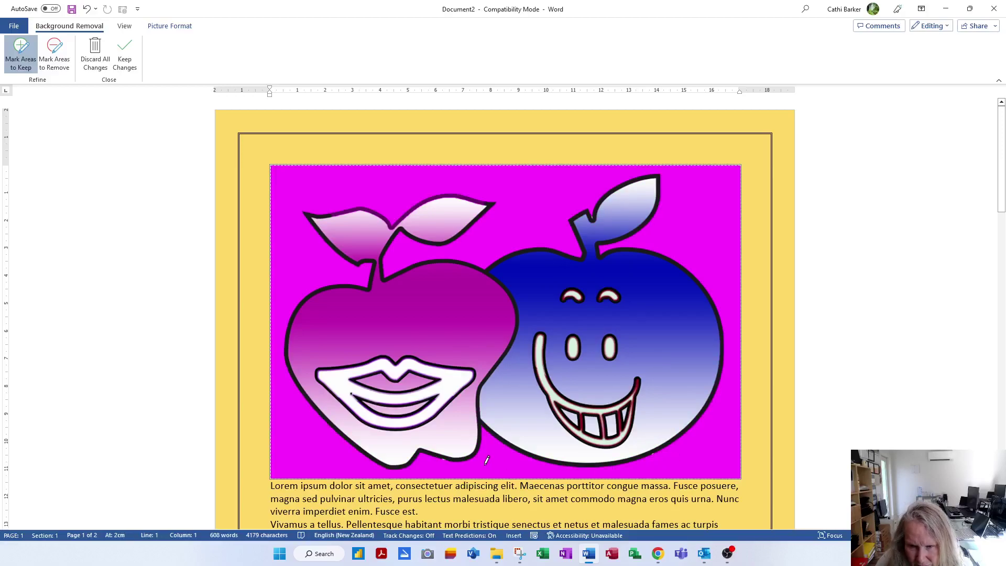
pyautogui.click(125, 53)
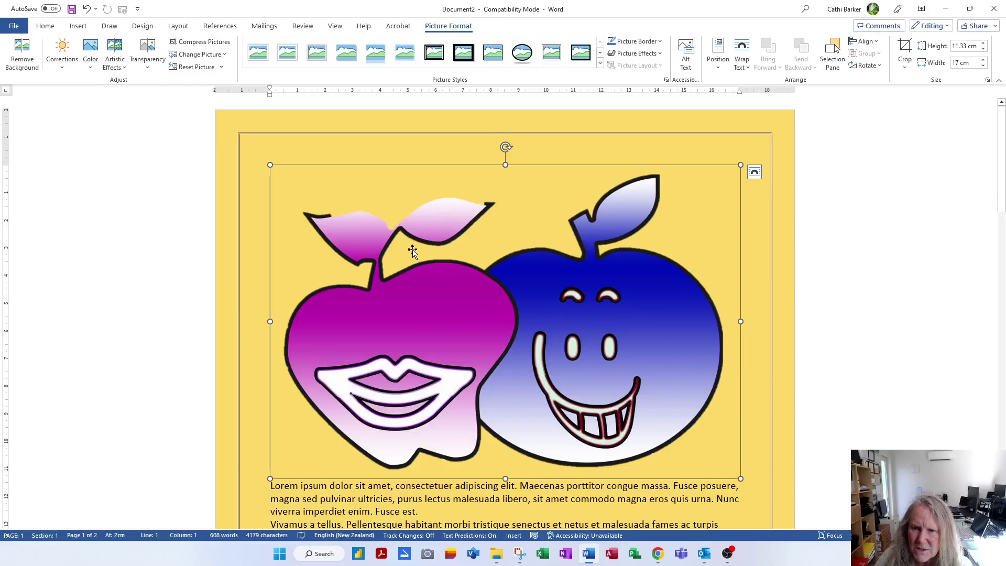
# - Restore the upper outlines of the purple apple's leaves by marking them as areas to keep in the background removal
pyautogui.click(22, 52)
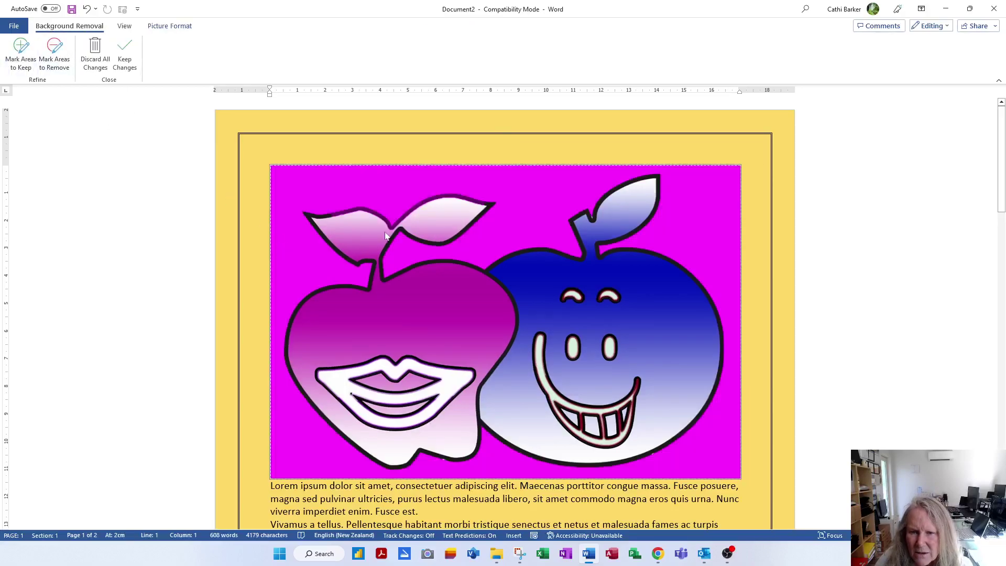
pyautogui.click(21, 54)
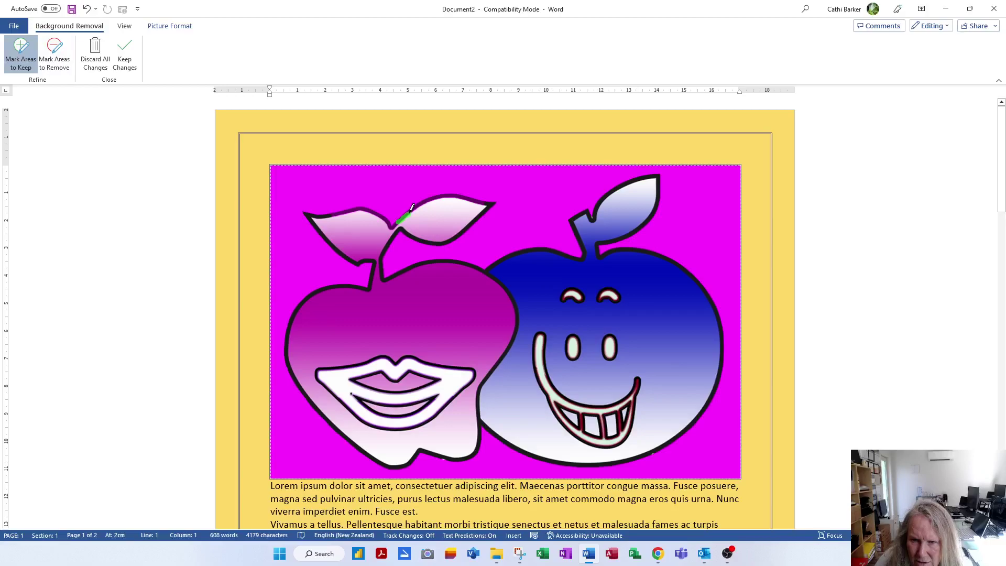
pyautogui.moveTo(414, 207); pyautogui.dragTo(426, 214)
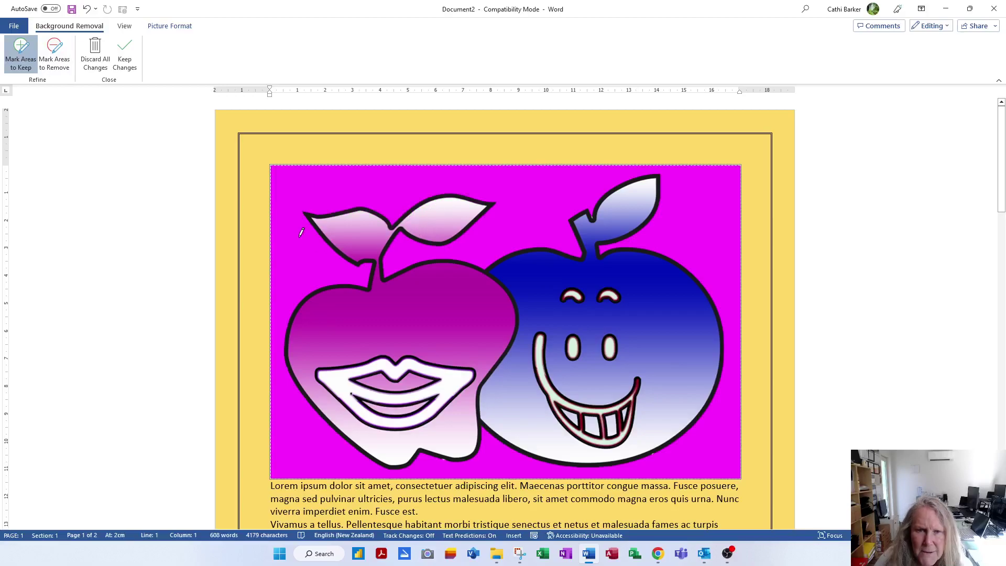
pyautogui.click(125, 57)
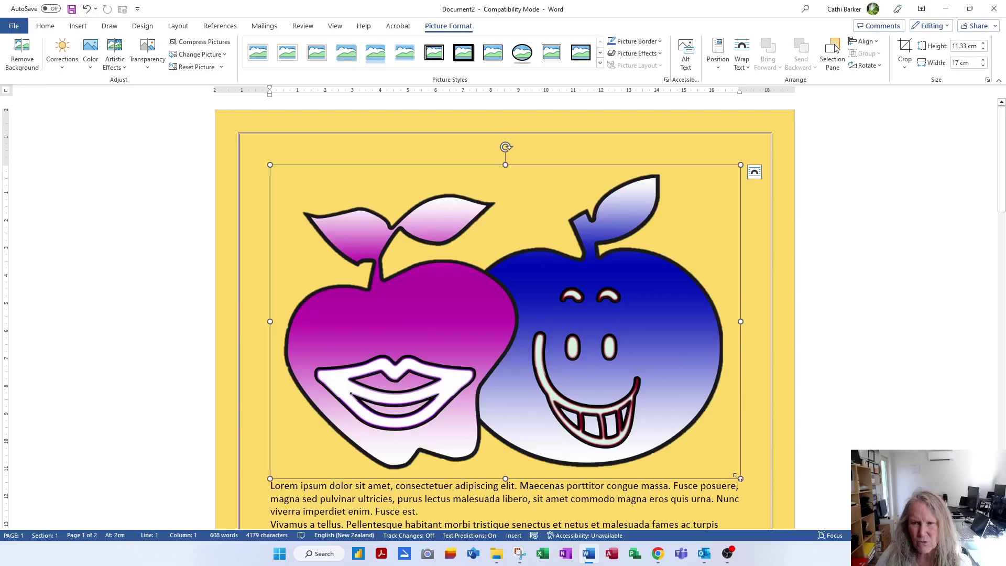
# - Set the picture's width to 4 cm, enlarge it proportionally to about 7.7 cm wide, and try to move it within the text
pyautogui.click(966, 64)
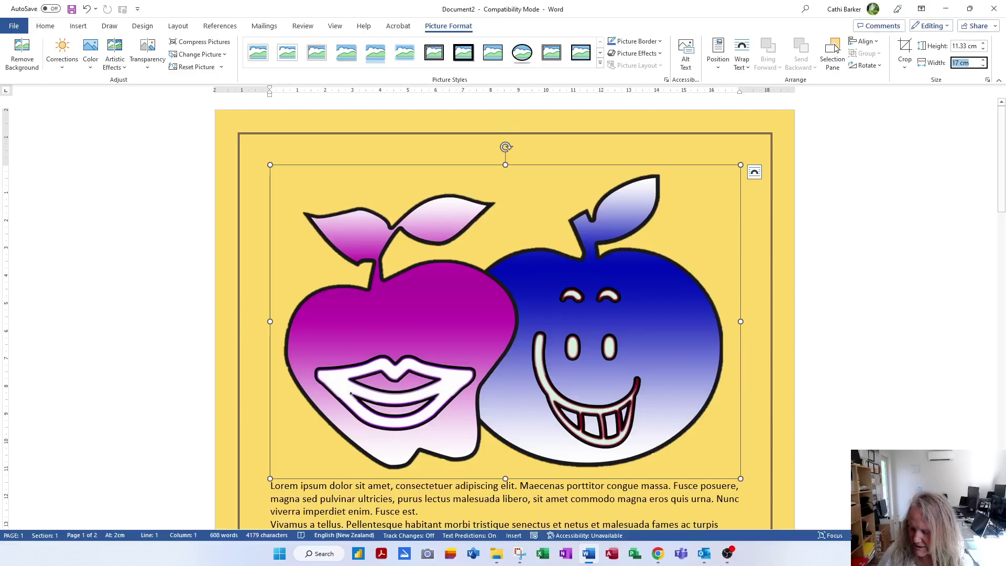
pyautogui.write('4')
pyautogui.press('Return')
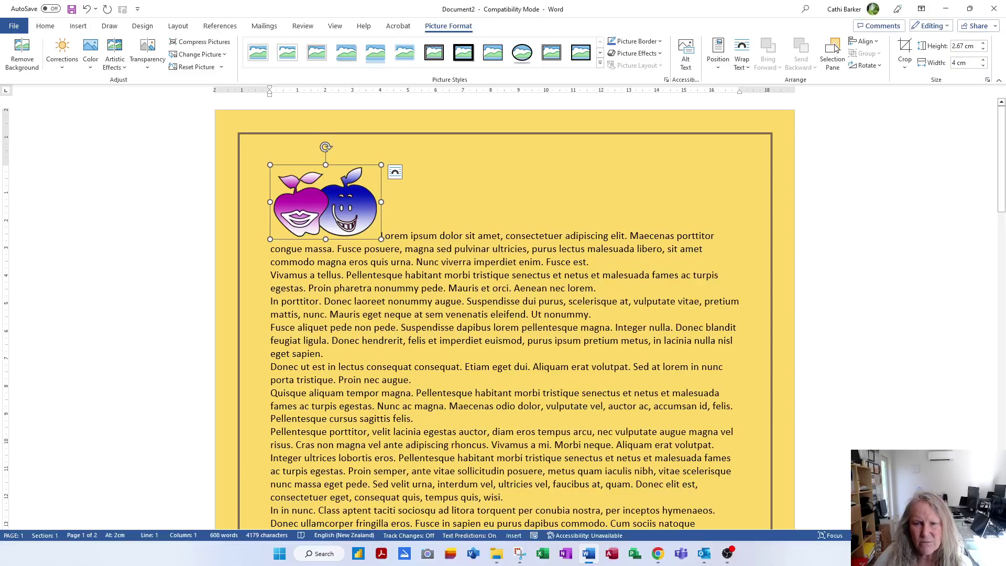
pyautogui.moveTo(381, 239); pyautogui.dragTo(484, 308)
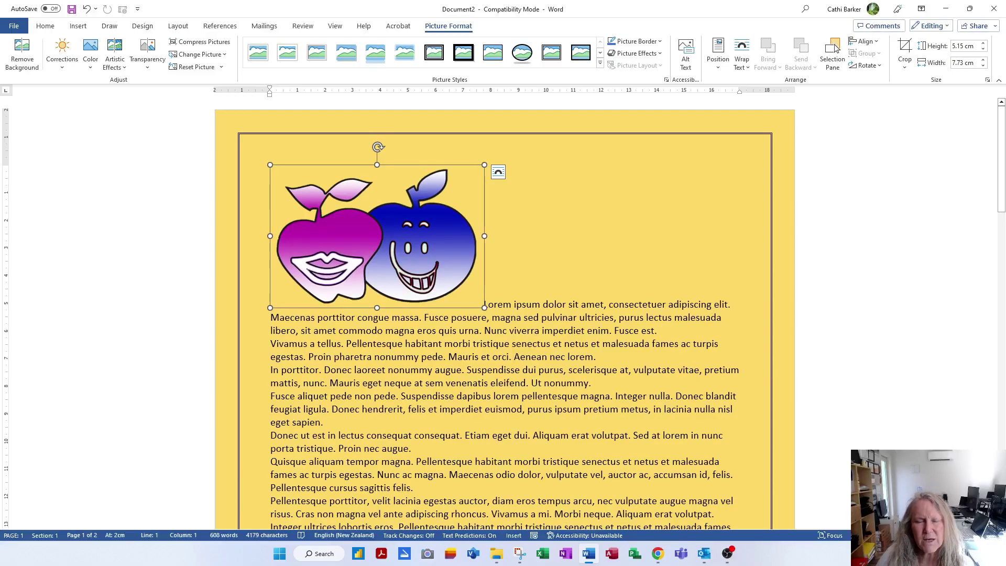
pyautogui.moveTo(398, 245)
pyautogui.mouseDown()
pyautogui.moveTo(446, 257)
pyautogui.moveTo(408, 257)
pyautogui.mouseUp()
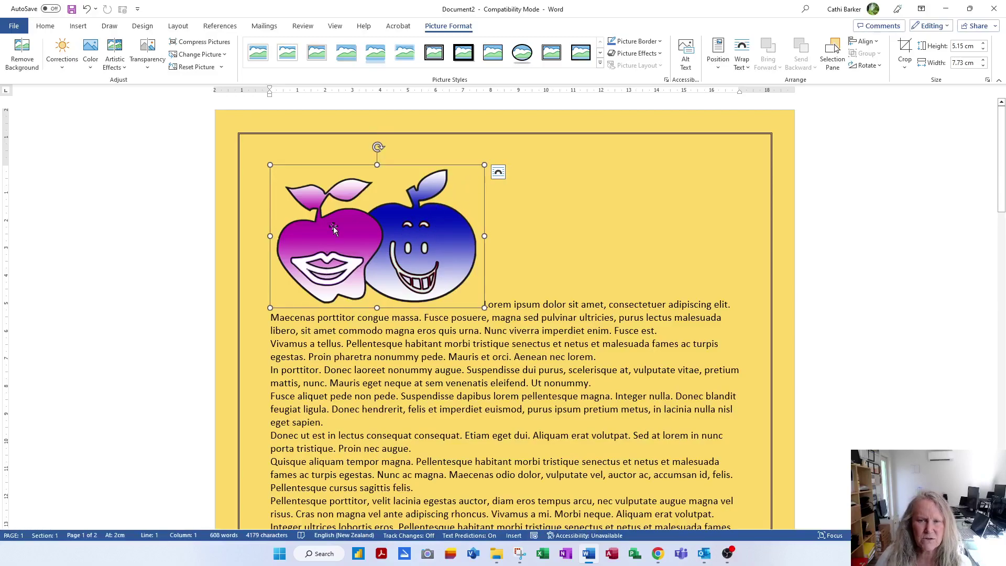
# - Apply Tight text wrapping to the picture and move it to the middle of the opening paragraphs
pyautogui.click(499, 174)
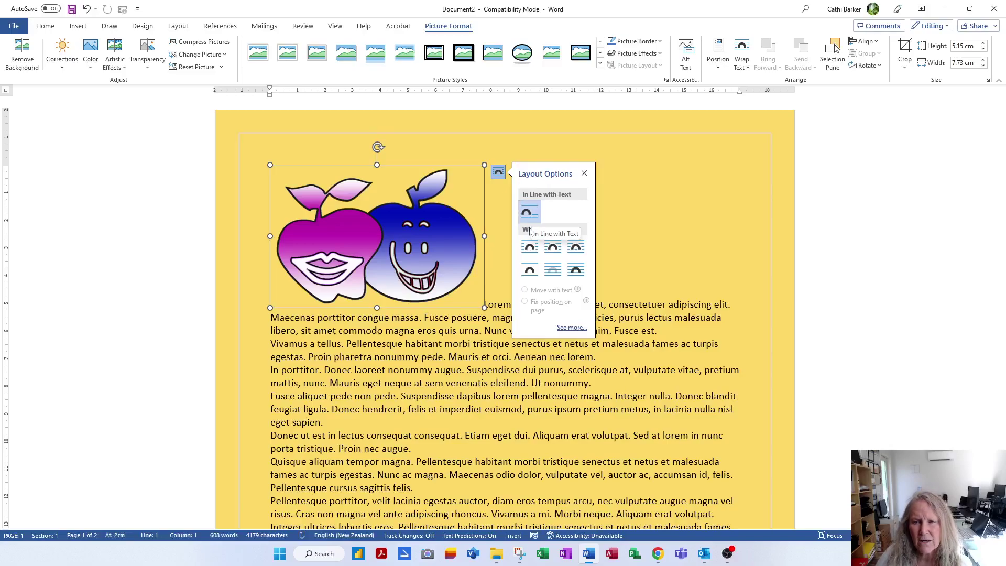
pyautogui.click(553, 249)
pyautogui.moveTo(441, 251); pyautogui.dragTo(541, 275)
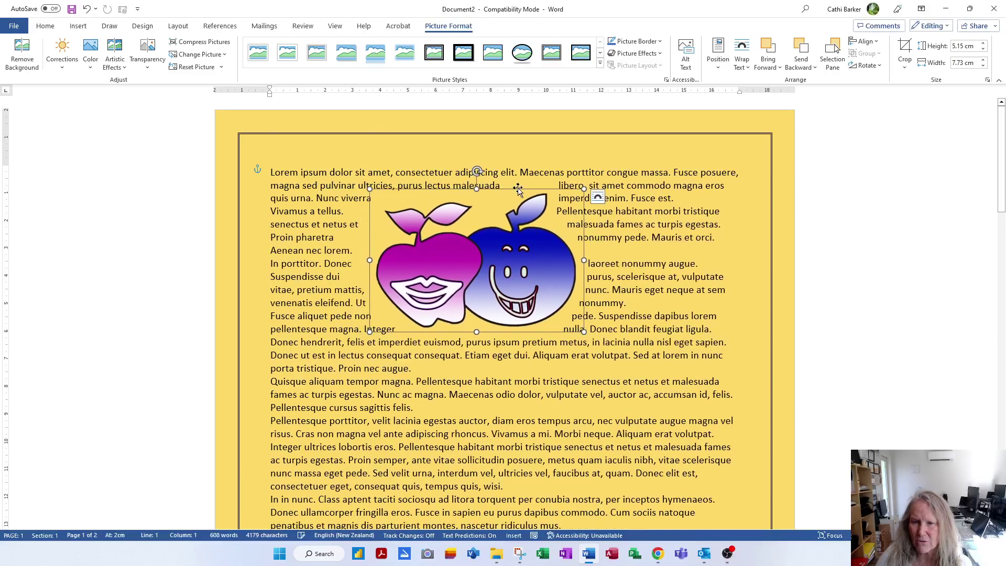
# - Switch the picture's text wrapping to Square and back to Tight to compare the two
pyautogui.click(598, 197)
pyautogui.click(628, 274)
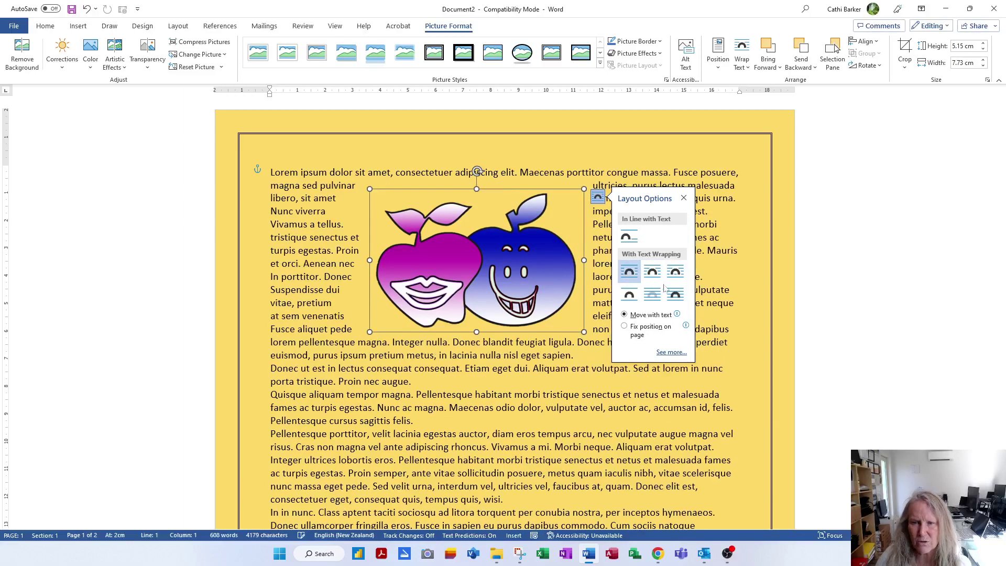
pyautogui.click(654, 274)
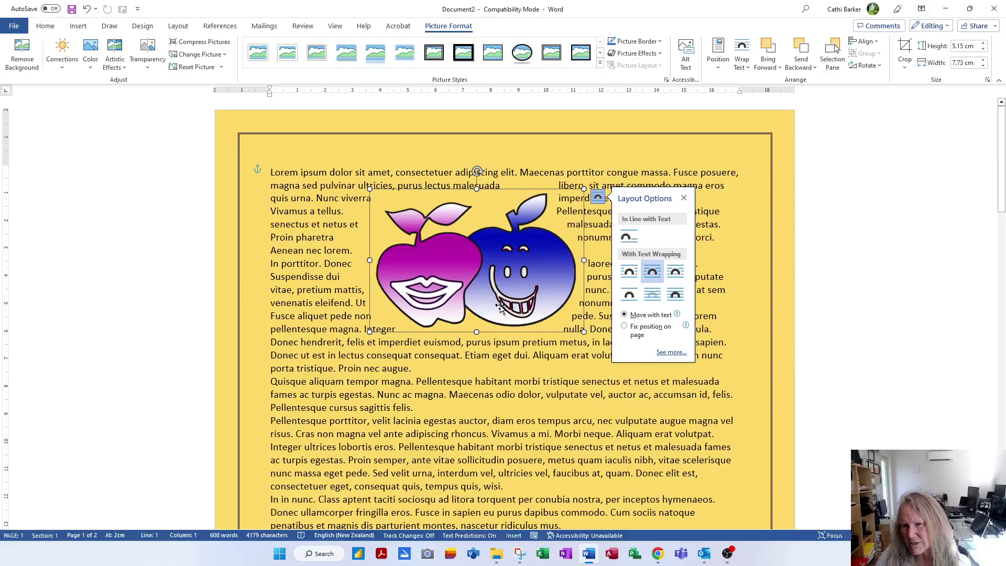
# - Move the picture to the left margin and edit its wrap points to dip between the two apples' leaves and hug the blue apple's leaf tip
pyautogui.moveTo(487, 280); pyautogui.dragTo(393, 275)
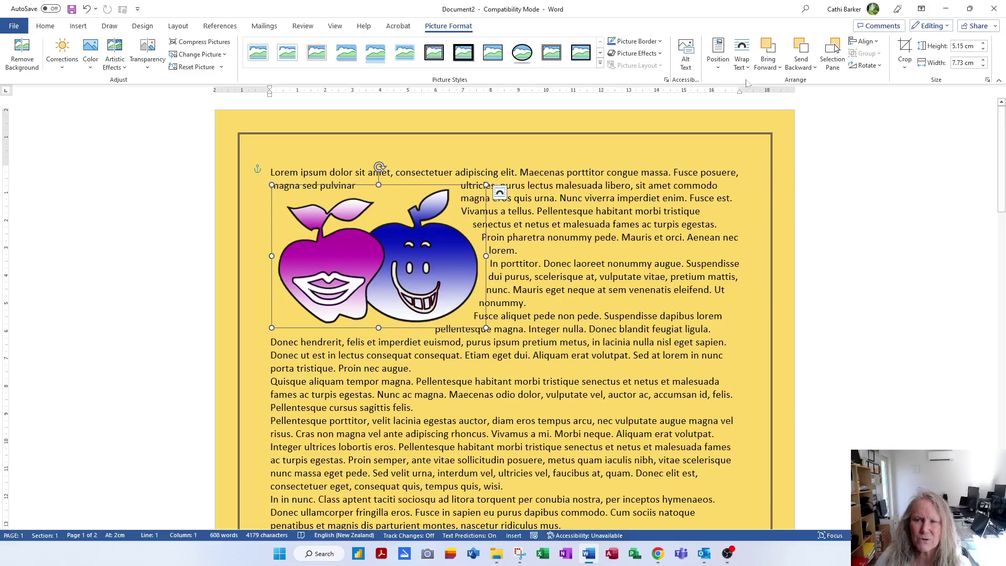
pyautogui.click(742, 63)
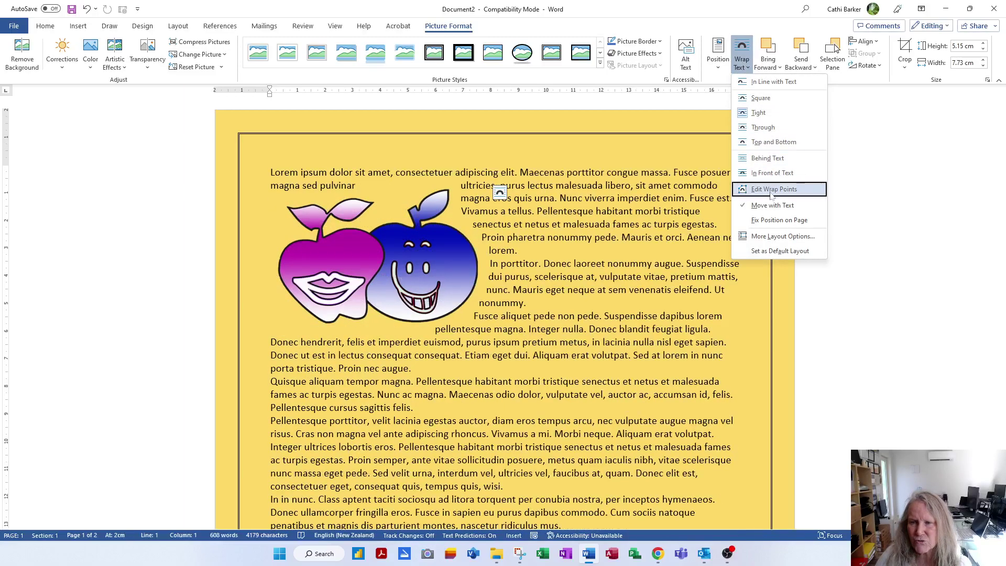
pyautogui.click(773, 190)
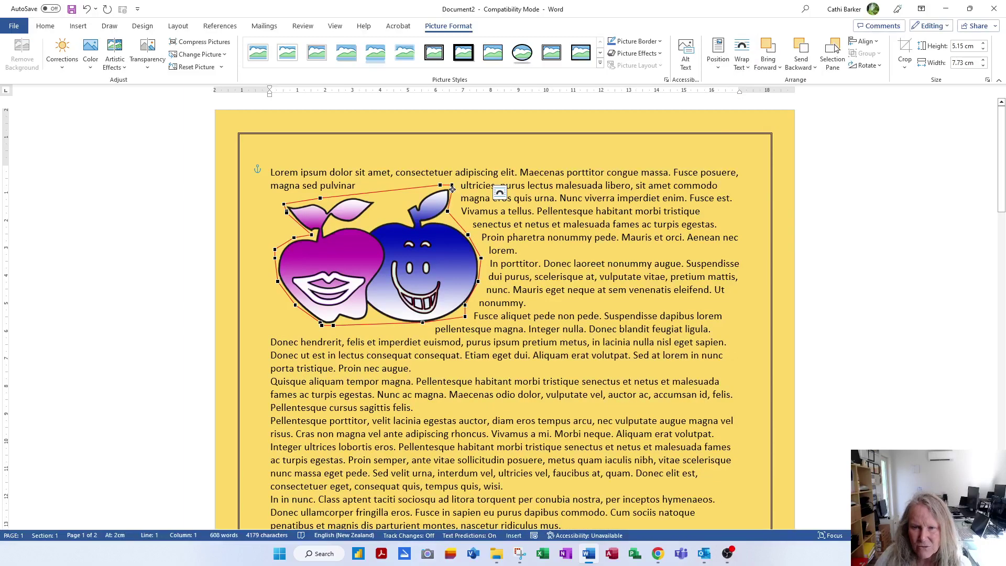
pyautogui.moveTo(452, 191); pyautogui.dragTo(382, 207)
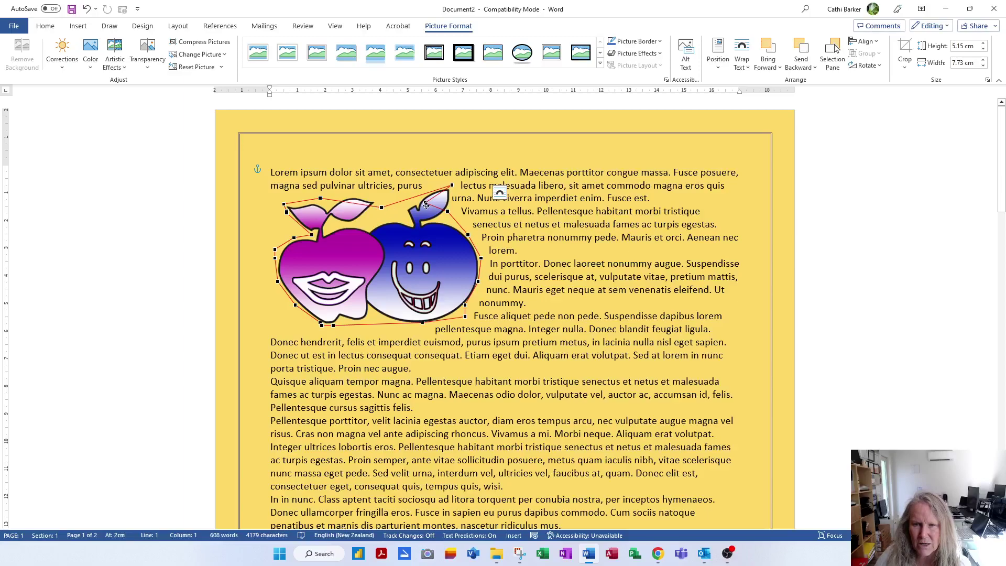
pyautogui.moveTo(450, 185); pyautogui.dragTo(451, 188)
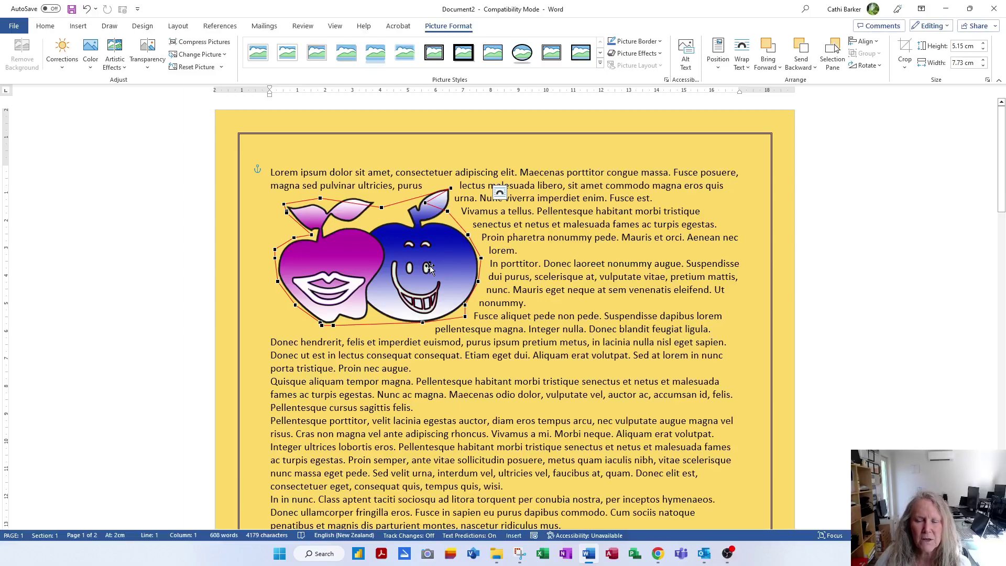
# - Move the picture down along the left margin so it starts beside the second paragraph
pyautogui.moveTo(429, 267); pyautogui.dragTo(438, 286)
pyautogui.moveTo(428, 285); pyautogui.dragTo(427, 285)
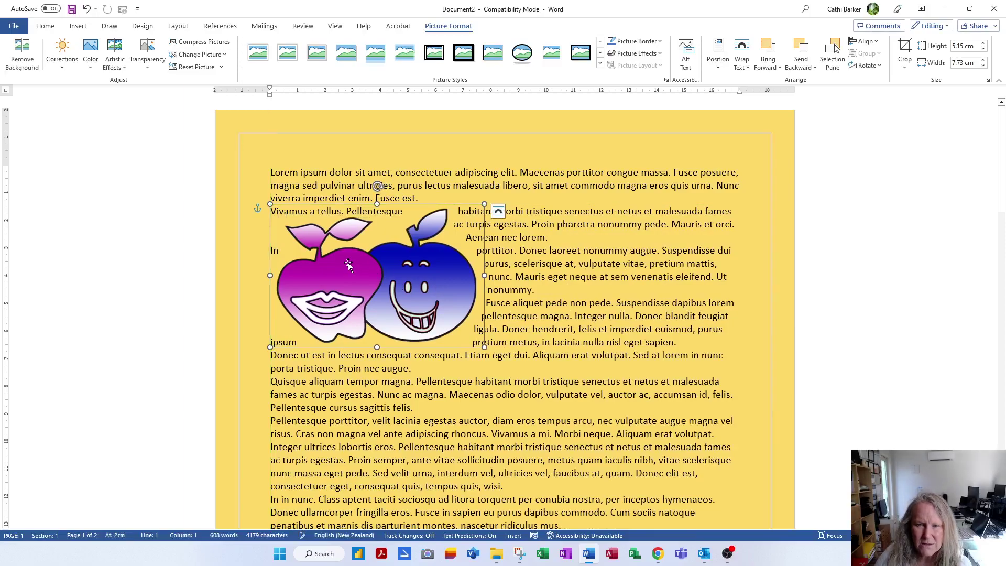
# - Edit the picture's wrap points, pulling those along the pink apple's outer side past the text margin so no words fit there
pyautogui.click(741, 55)
pyautogui.click(775, 190)
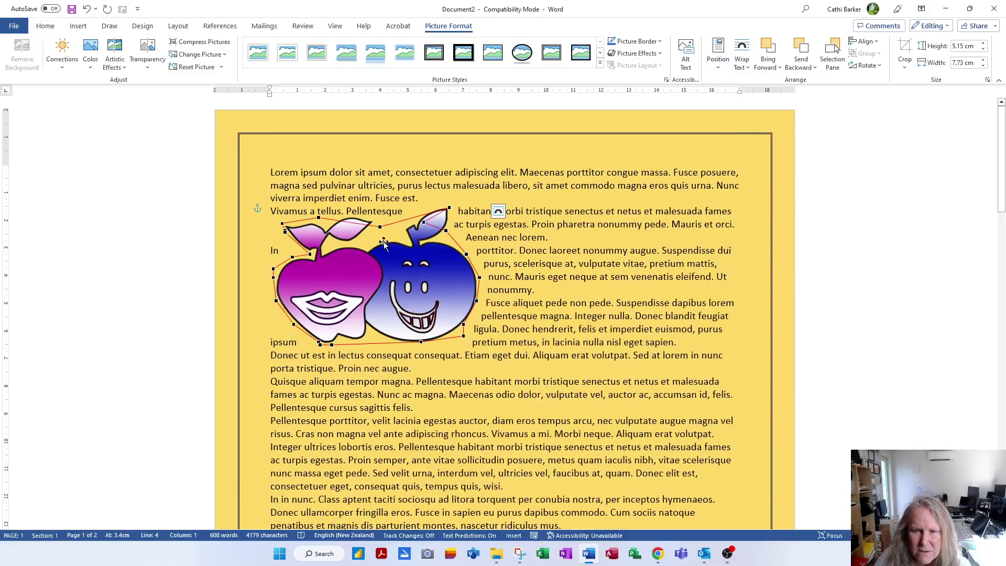
pyautogui.moveTo(288, 251); pyautogui.dragTo(268, 246)
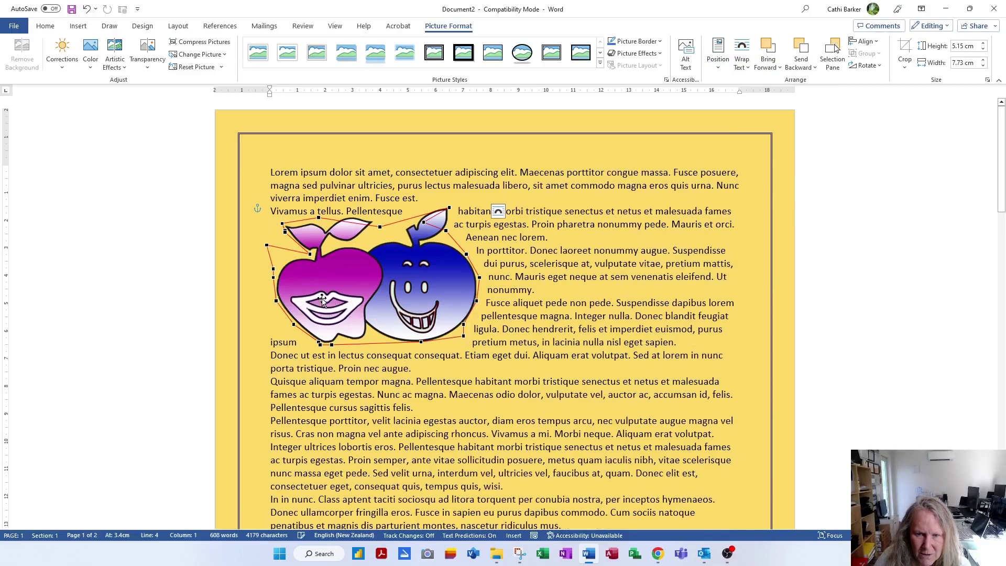
pyautogui.moveTo(294, 324); pyautogui.dragTo(262, 349)
pyautogui.moveTo(277, 301); pyautogui.dragTo(261, 299)
pyautogui.moveTo(262, 348); pyautogui.dragTo(265, 340)
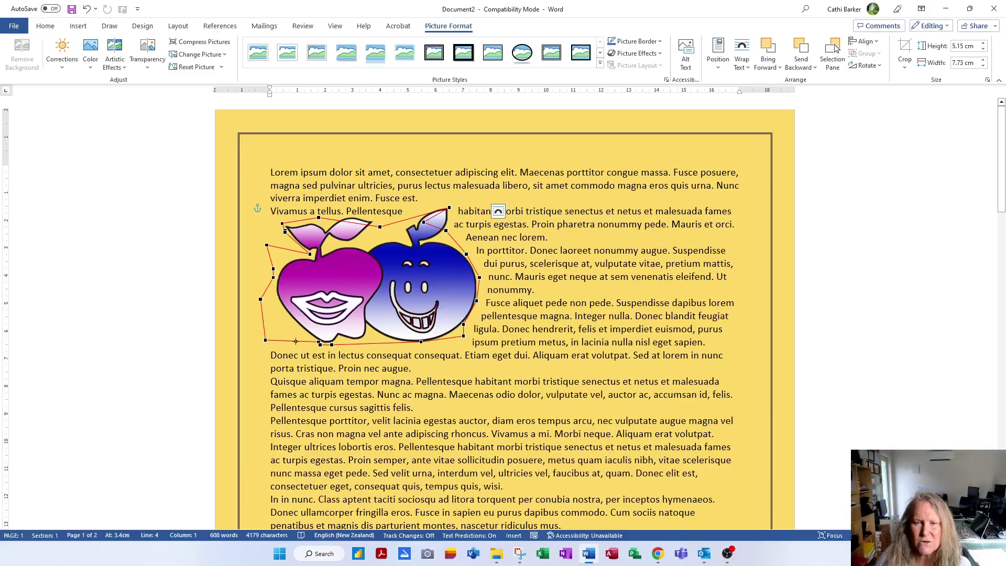
pyautogui.moveTo(274, 276)
pyautogui.mouseDown()
pyautogui.moveTo(263, 277)
pyautogui.moveTo(263, 265)
pyautogui.mouseUp()
# - Raise the wrap points above the leaves to clear text over the picture, and adjust the points beneath the blue apple's leaf
pyautogui.moveTo(284, 224); pyautogui.dragTo(266, 219)
pyautogui.moveTo(373, 227); pyautogui.dragTo(388, 220)
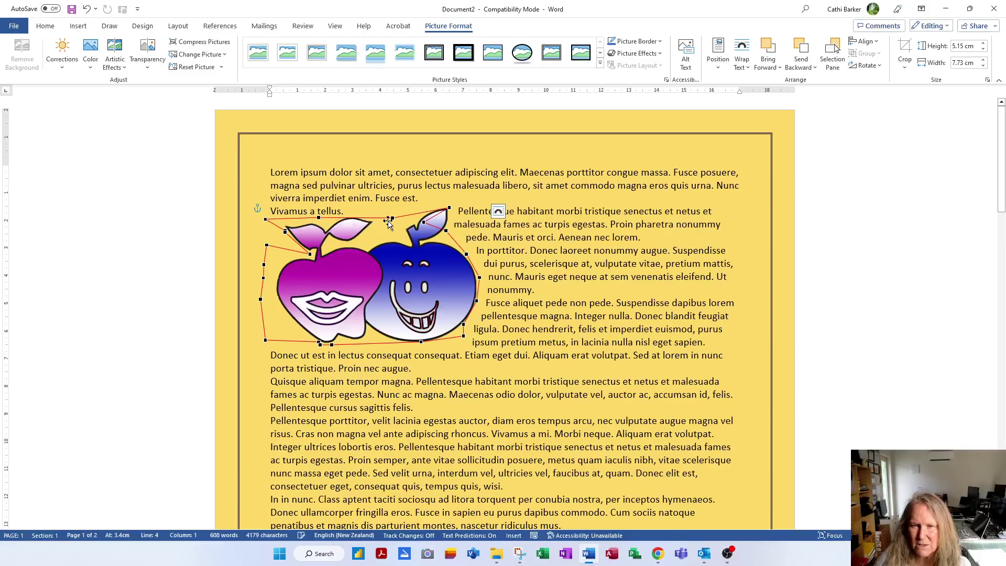
pyautogui.moveTo(318, 217); pyautogui.dragTo(318, 211)
pyautogui.moveTo(392, 217); pyautogui.dragTo(393, 211)
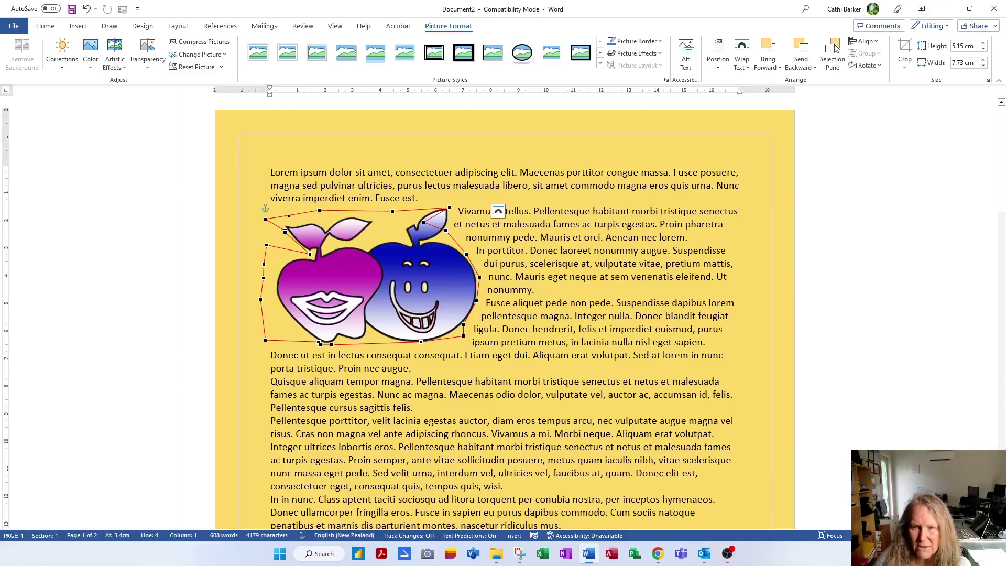
pyautogui.moveTo(266, 219); pyautogui.dragTo(265, 211)
pyautogui.moveTo(444, 233); pyautogui.dragTo(463, 256)
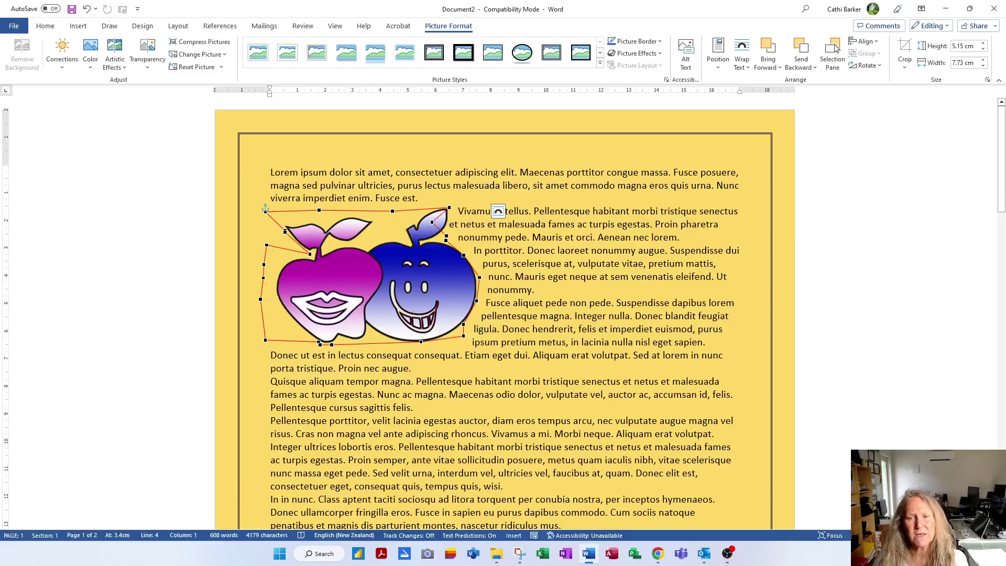
# - Finish the wrap point editing and move the picture slightly left so it overhangs the text margin
pyautogui.click(535, 290)
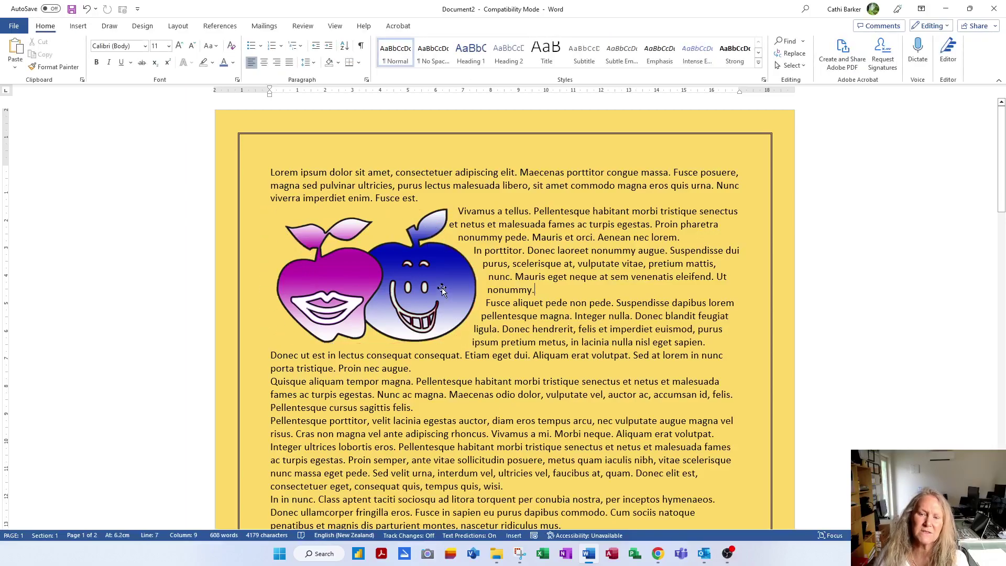
pyautogui.moveTo(435, 295); pyautogui.dragTo(419, 295)
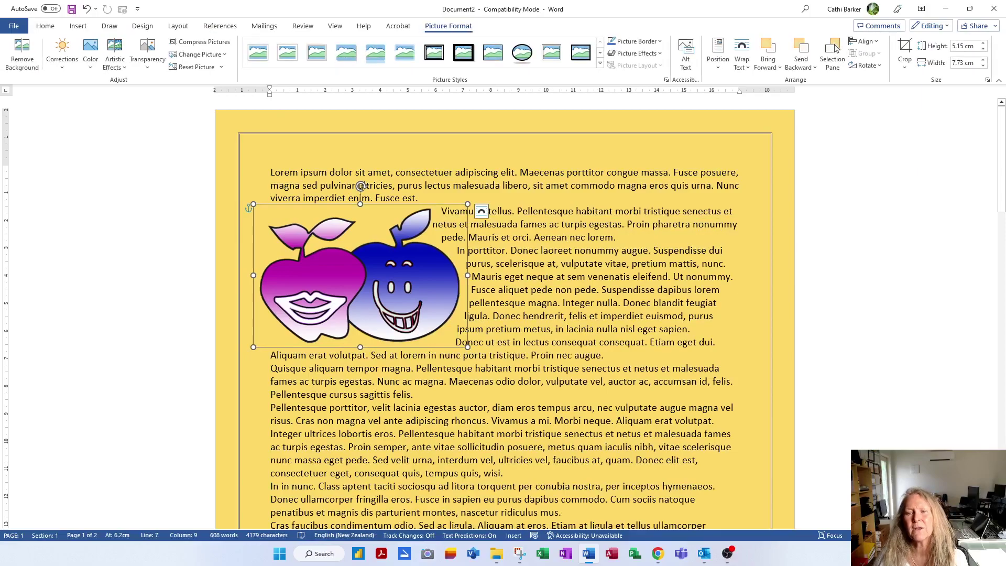
pyautogui.click(490, 303)
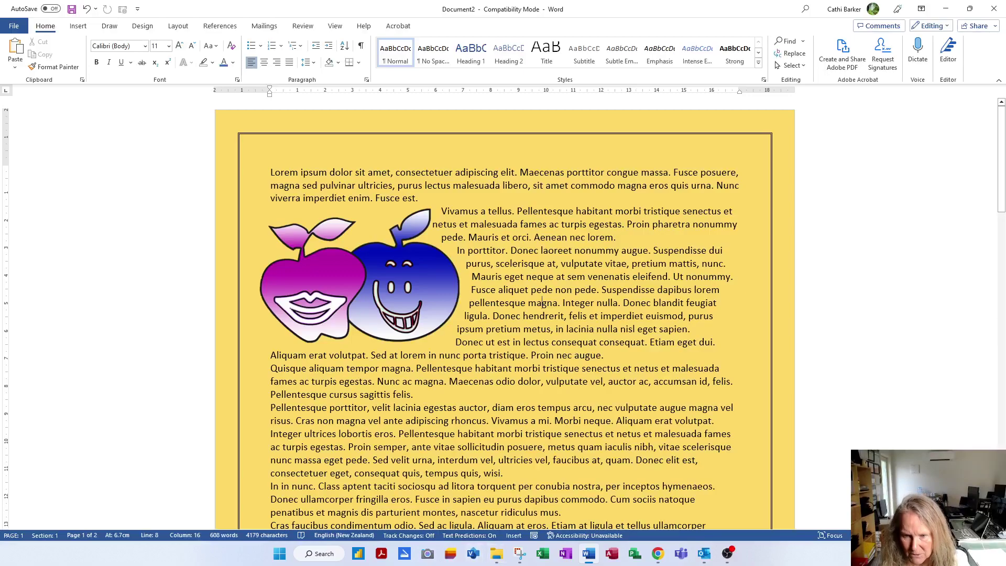
# - Switch to Google Maps in Chrome, maximise its window, and find and launch Snipping Tool
pyautogui.click(658, 554)
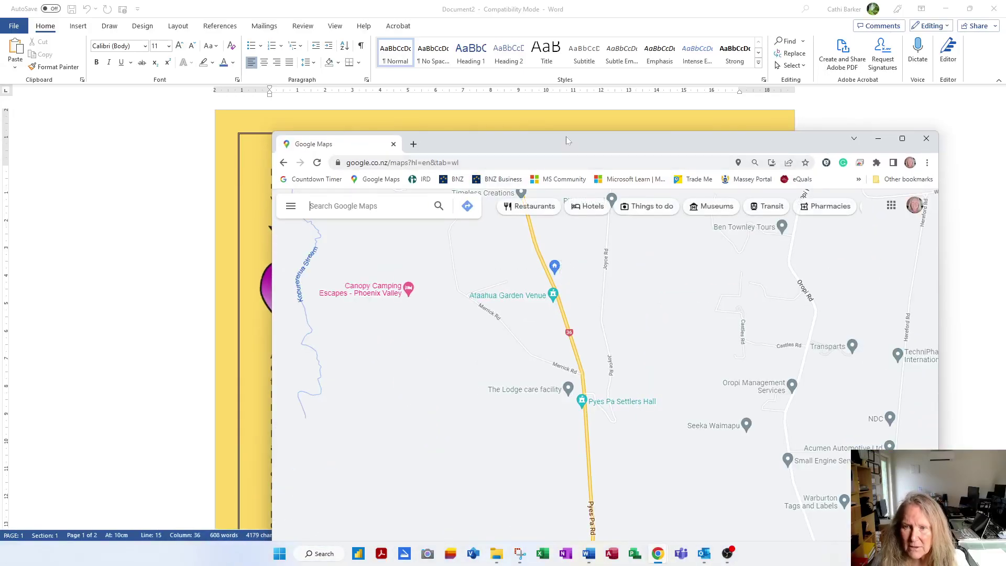
pyautogui.doubleClick(566, 137)
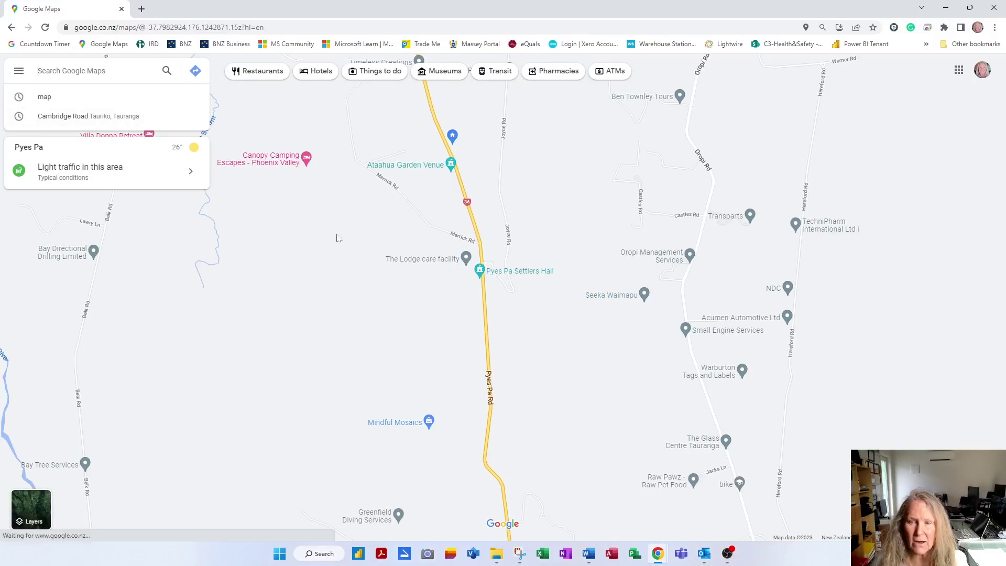
pyautogui.moveTo(519, 560)
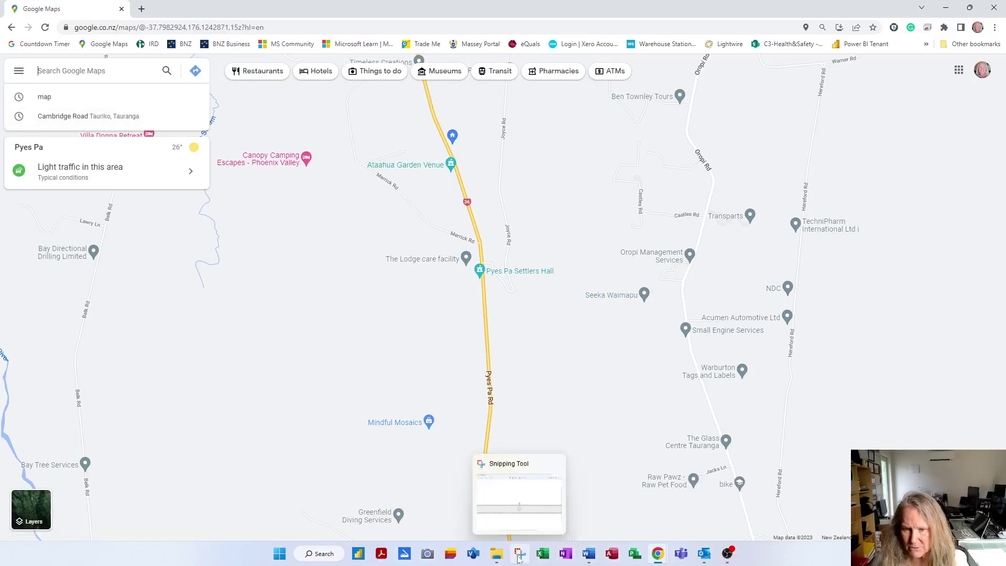
pyautogui.click(314, 554)
pyautogui.write('sni')
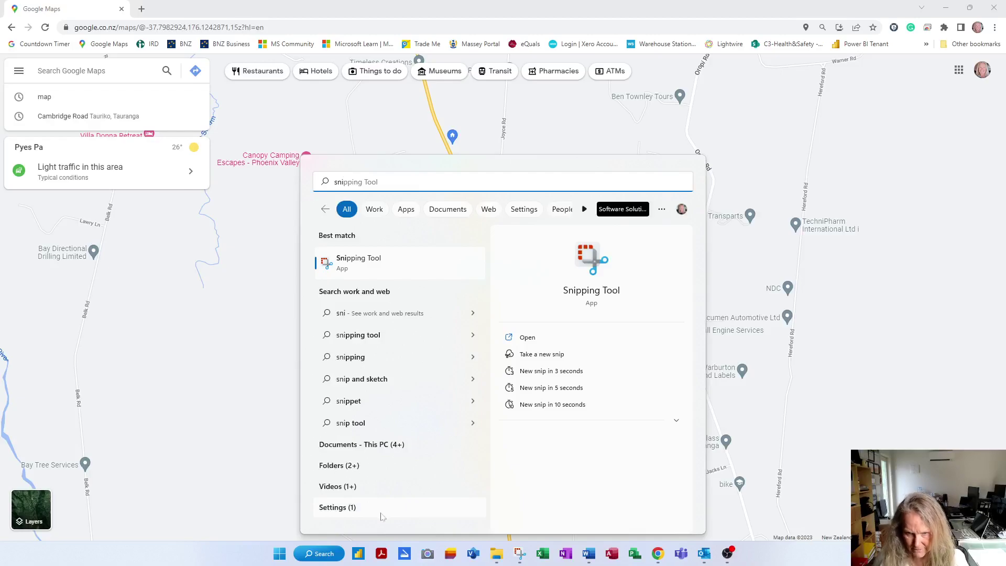
pyautogui.write('ip')
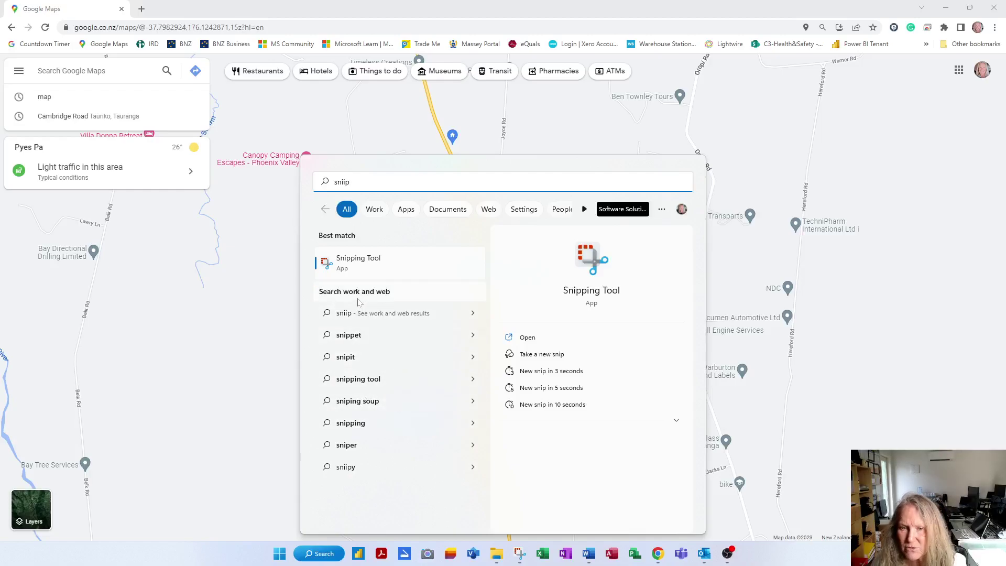
pyautogui.click(357, 266)
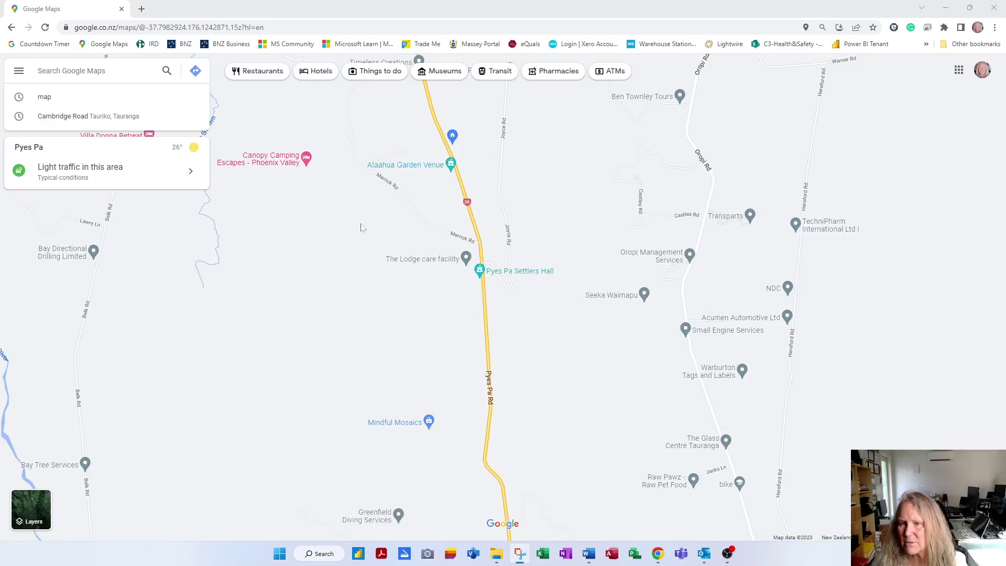
# - Snip a rectangular map area covering Canopy Camping Escapes to Pyes Pa Settlers Hall, and switch off the ruler overlay
pyautogui.press('super+shift+s')
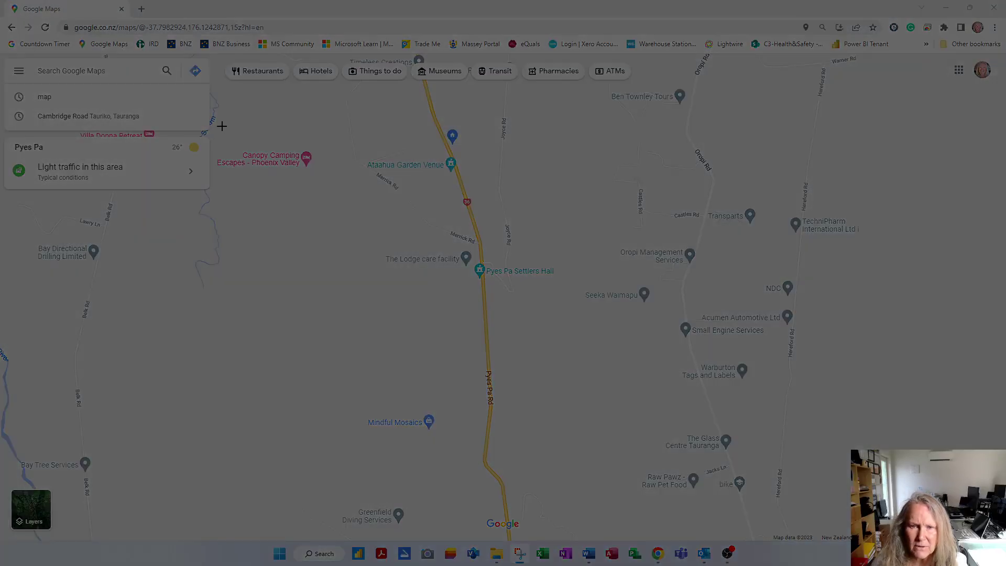
pyautogui.moveTo(215, 127); pyautogui.dragTo(578, 357)
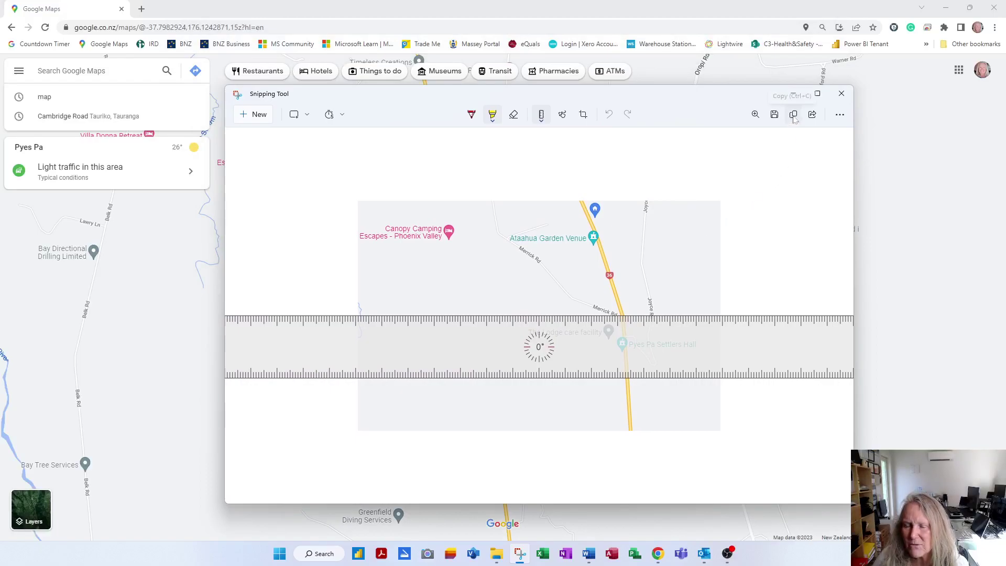
pyautogui.click(541, 116)
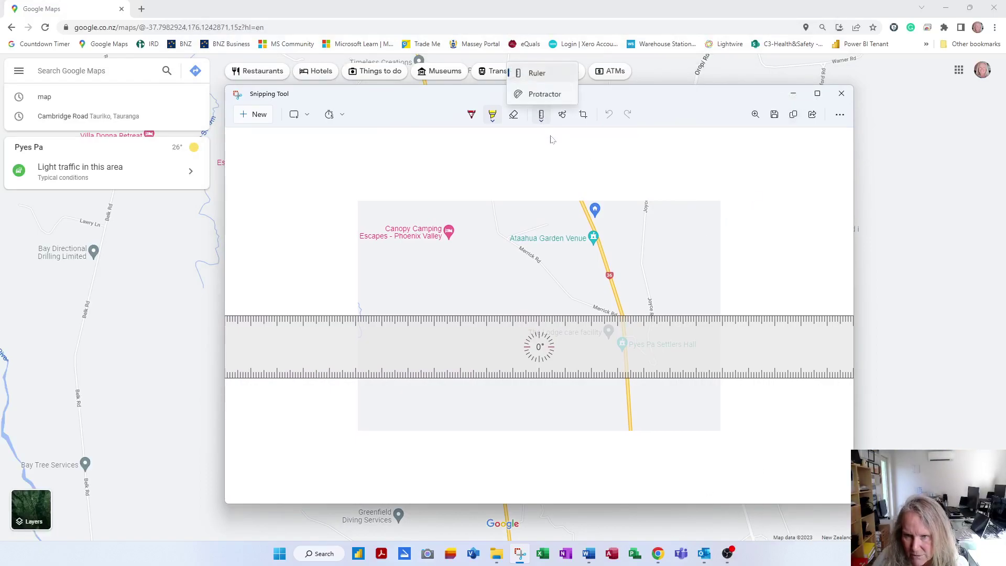
pyautogui.click(540, 79)
# - Switch back to the Word document and paste the map snip on a new line after "Pellentesque cursus sagittis felis."
pyautogui.click(588, 554)
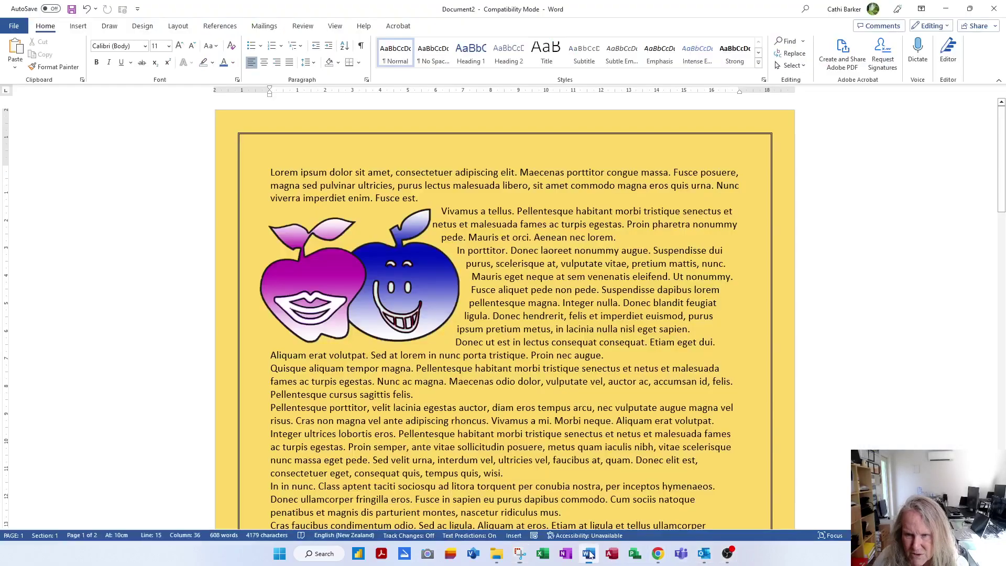
pyautogui.press('Return')
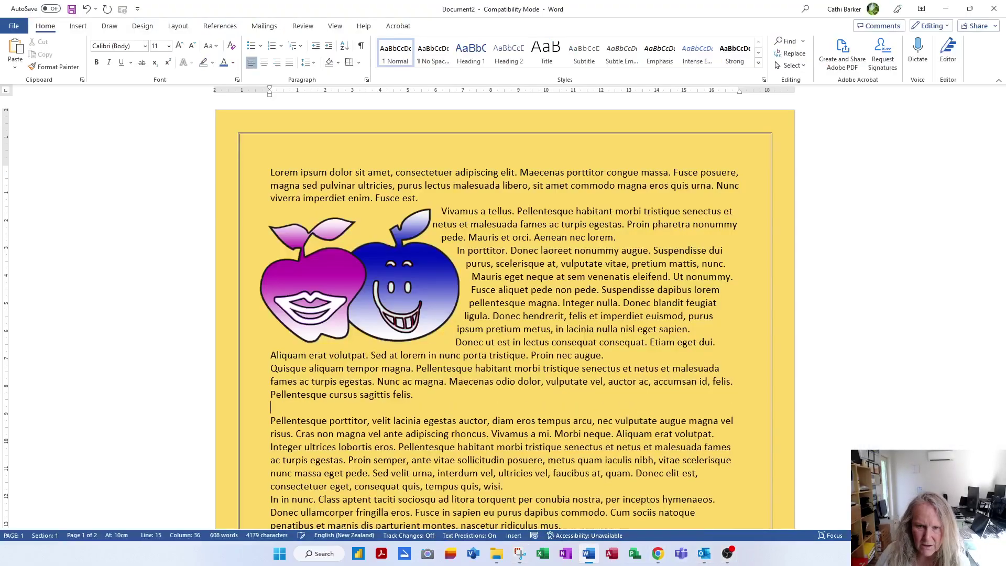
pyautogui.click(15, 48)
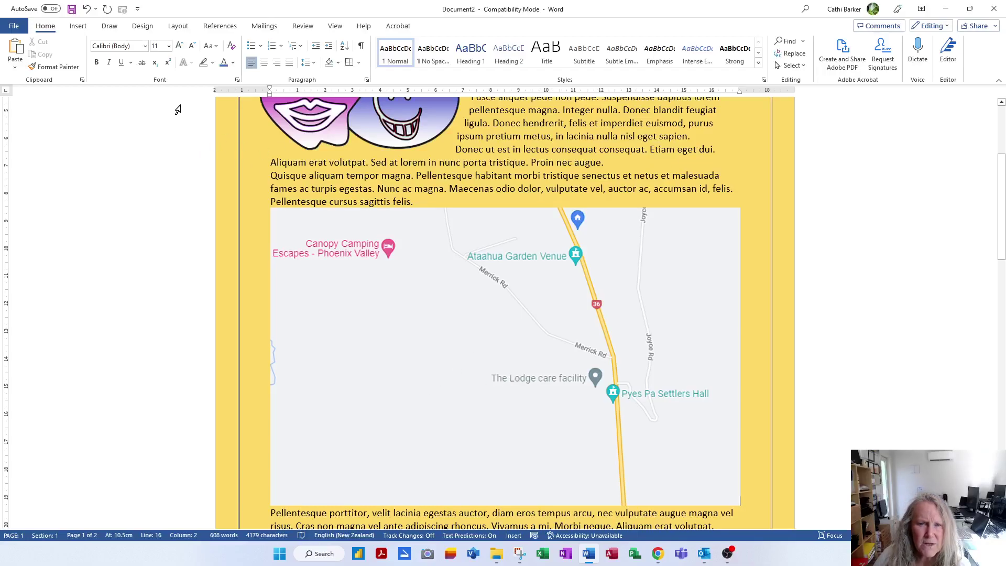
# - Draw a vertical line arrow about 3.43 cm long on the map, pointing up at Canopy Camping Escapes
pyautogui.click(78, 26)
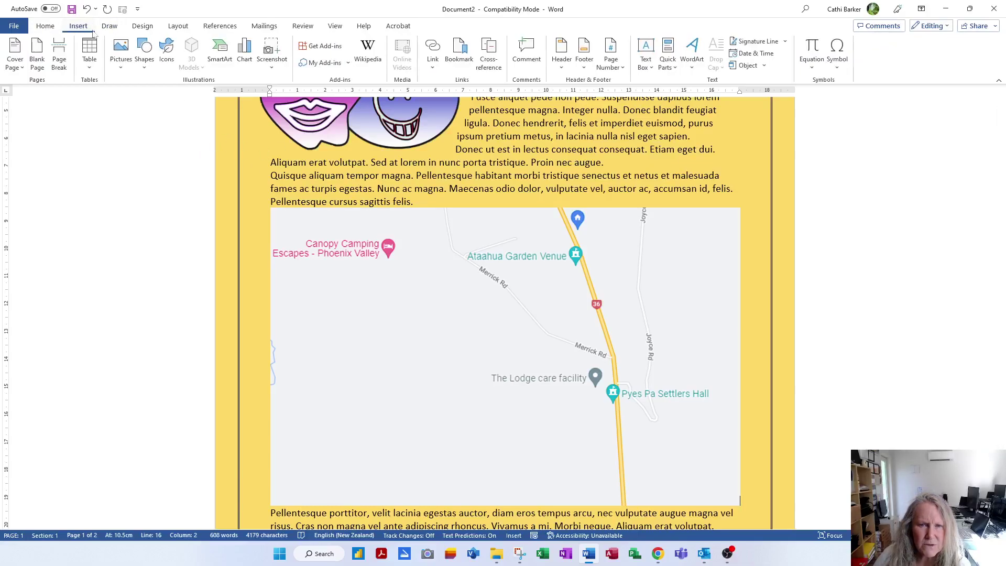
pyautogui.click(144, 59)
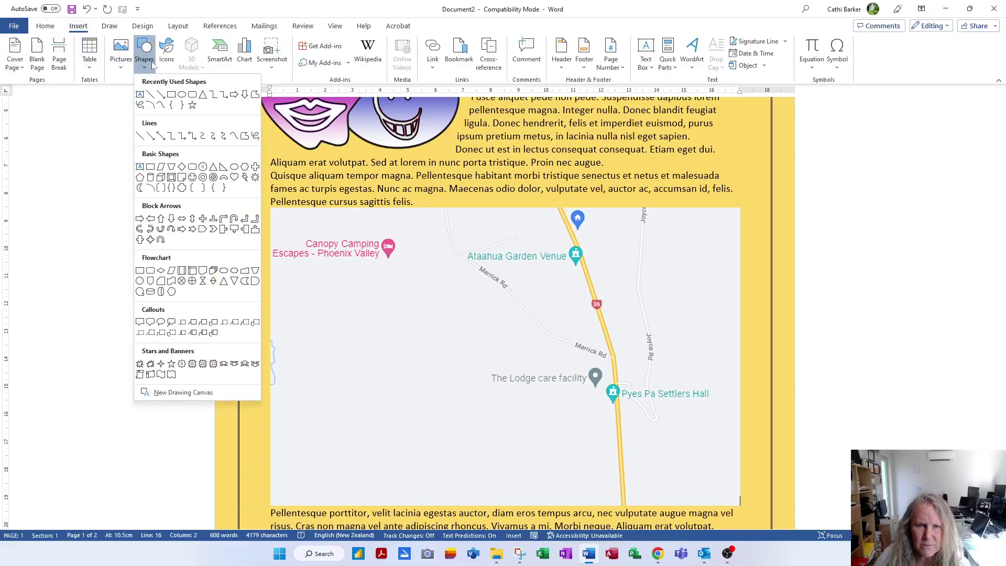
pyautogui.click(161, 95)
pyautogui.moveTo(321, 357); pyautogui.dragTo(322, 262)
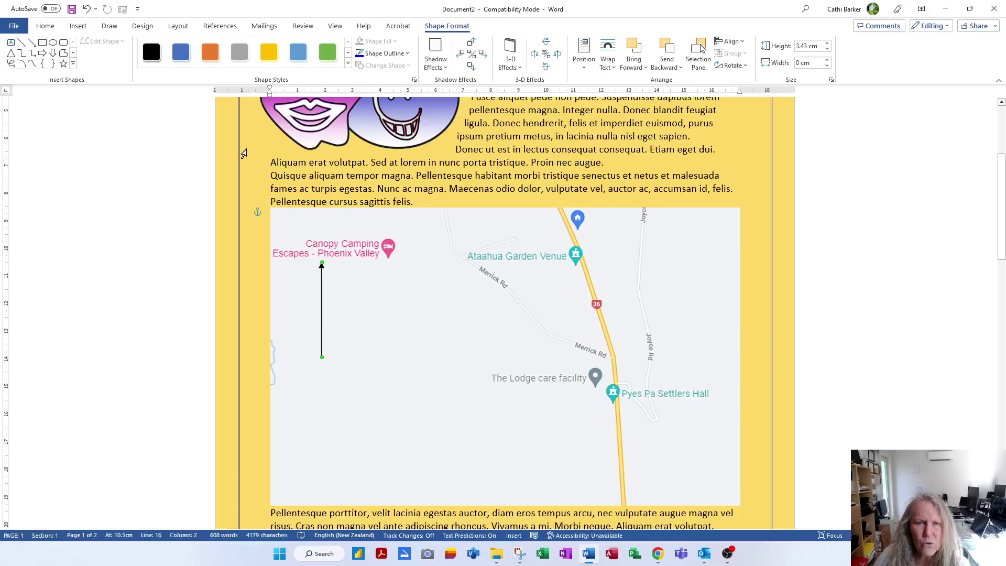
# - Draw a right block arrow about 4.66 by 1.46 cm on the map and rotate it to point up towards The Lodge care facility
pyautogui.click(82, 27)
pyautogui.click(145, 61)
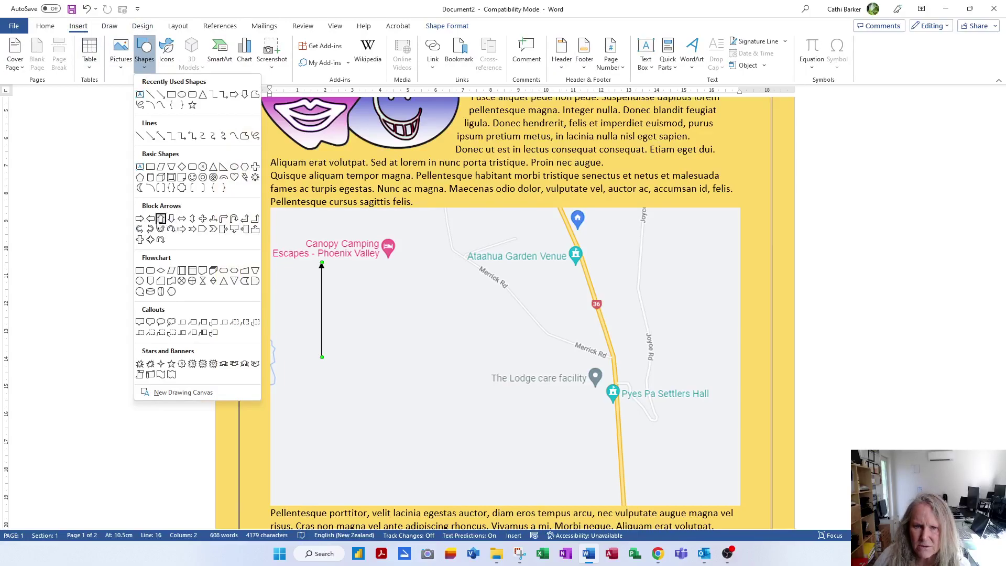
pyautogui.click(140, 219)
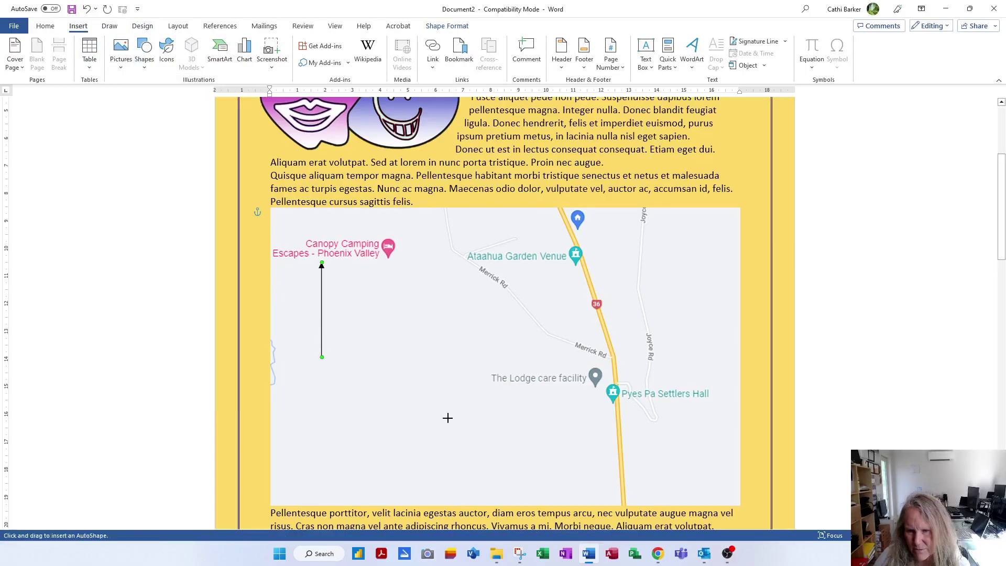
pyautogui.moveTo(383, 416); pyautogui.dragTo(511, 457)
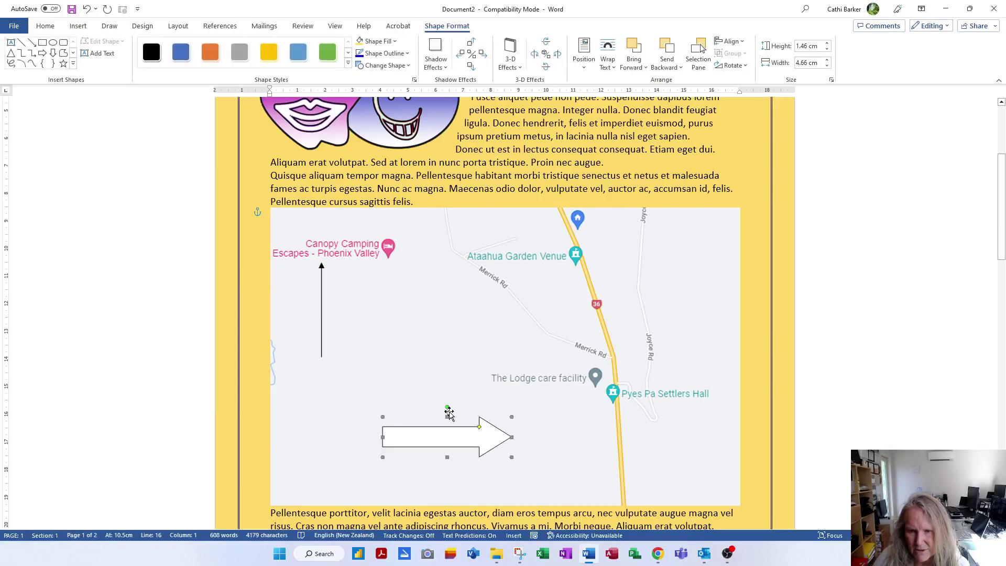
pyautogui.moveTo(447, 408)
pyautogui.mouseDown()
pyautogui.moveTo(435, 415)
pyautogui.moveTo(455, 415)
pyautogui.mouseUp()
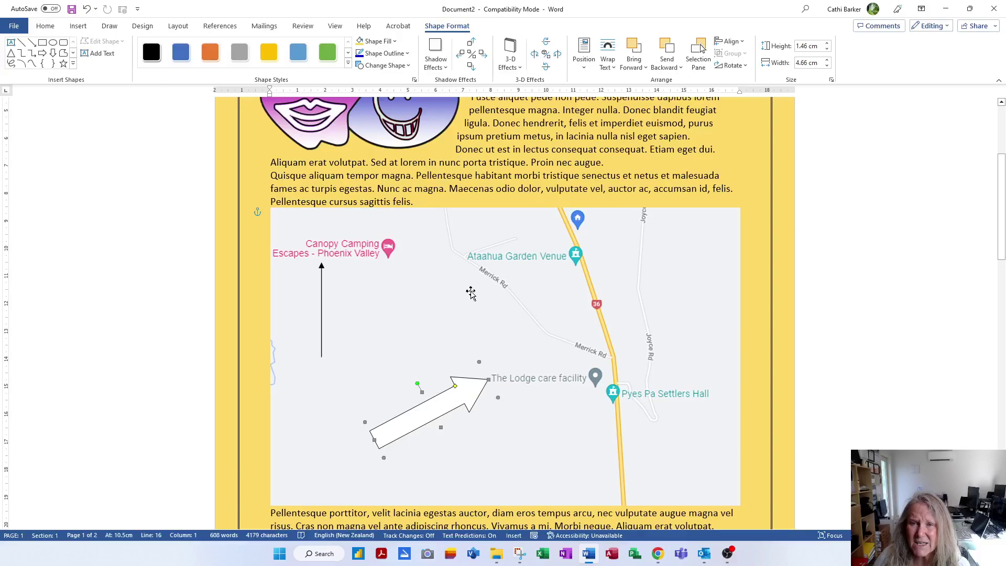
# - Draw a text box about 3.15 by 1 cm below the line arrow, enter "This Way to ...." and select the box
pyautogui.click(78, 26)
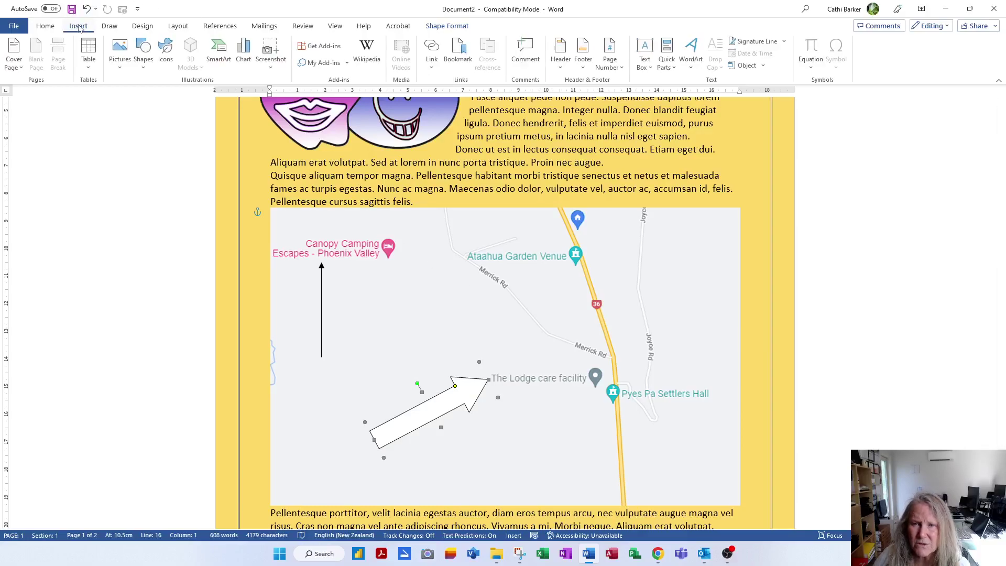
pyautogui.click(647, 63)
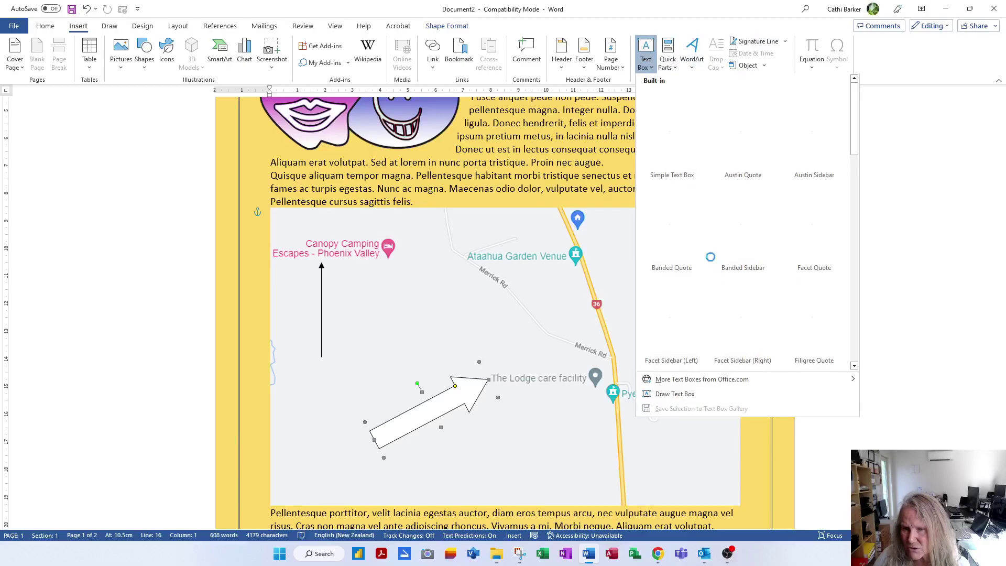
pyautogui.click(676, 396)
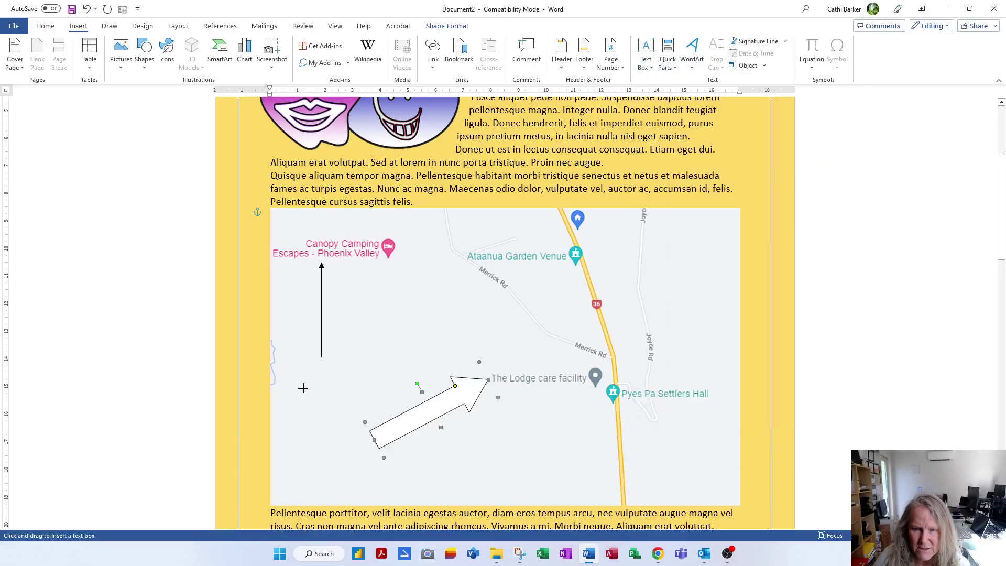
pyautogui.moveTo(288, 381); pyautogui.dragTo(379, 411)
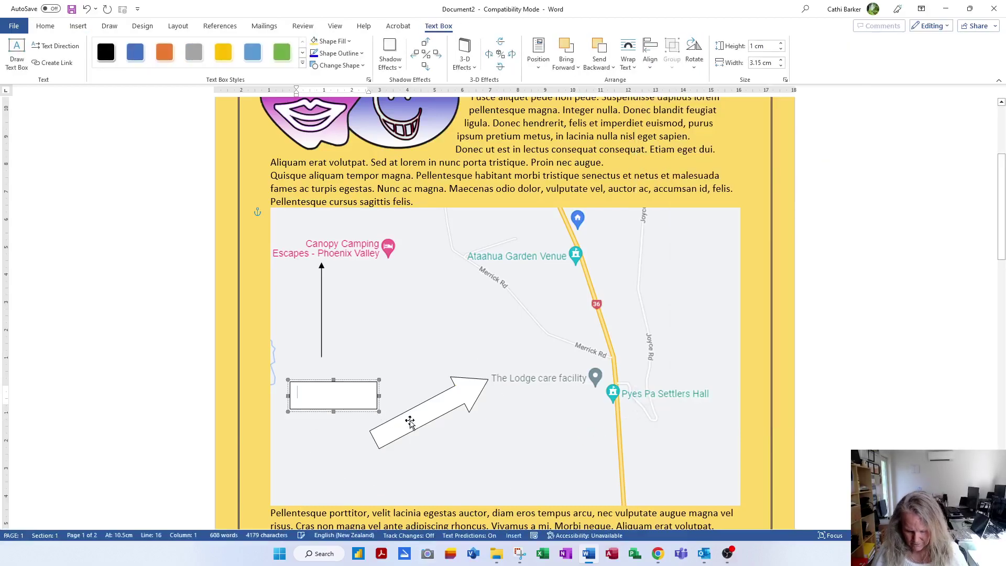
pyautogui.write('This Way to ....')
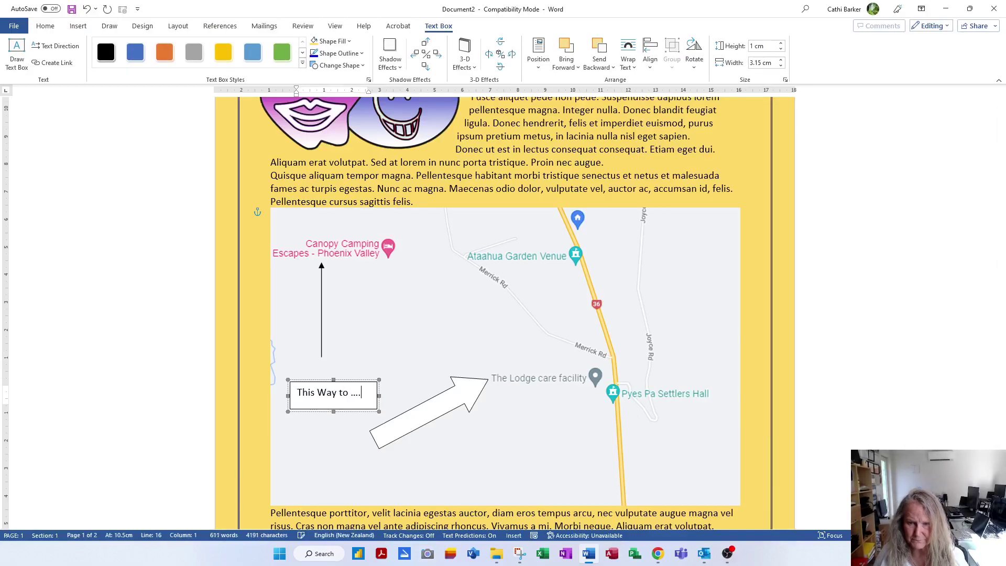
pyautogui.click(374, 411)
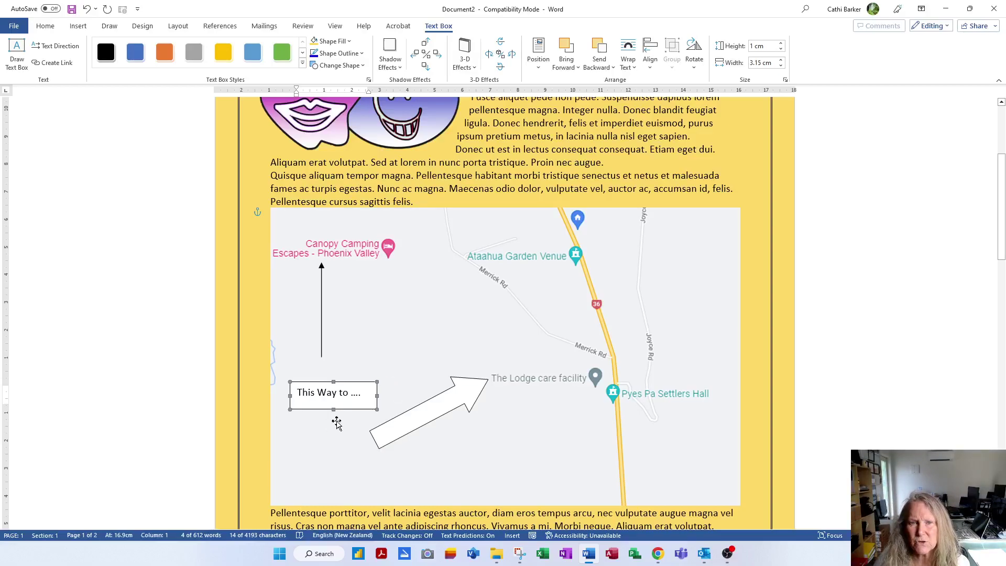
# - Convert the document out of Compatibility Mode to the current Word format
pyautogui.click(14, 27)
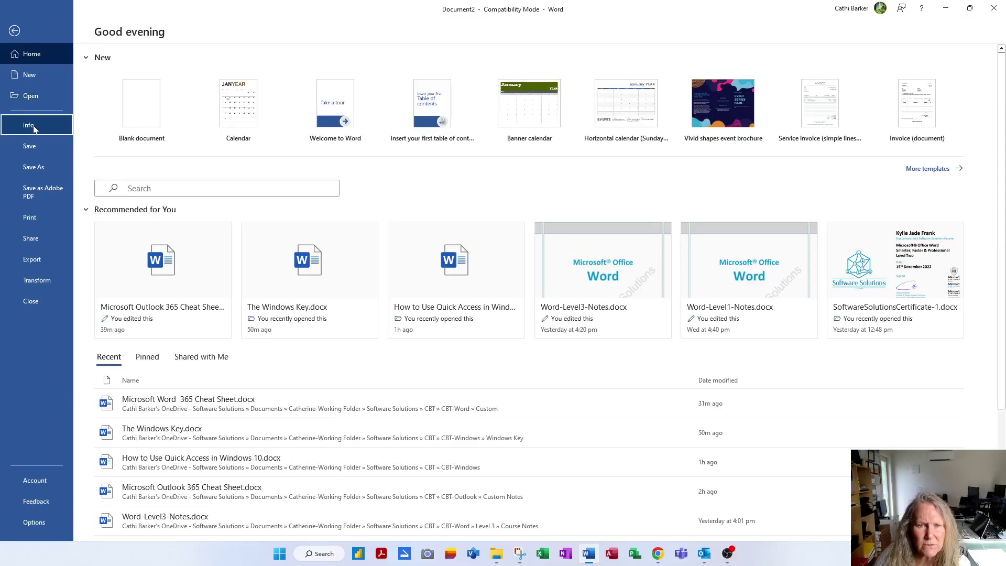
pyautogui.click(26, 126)
pyautogui.click(119, 109)
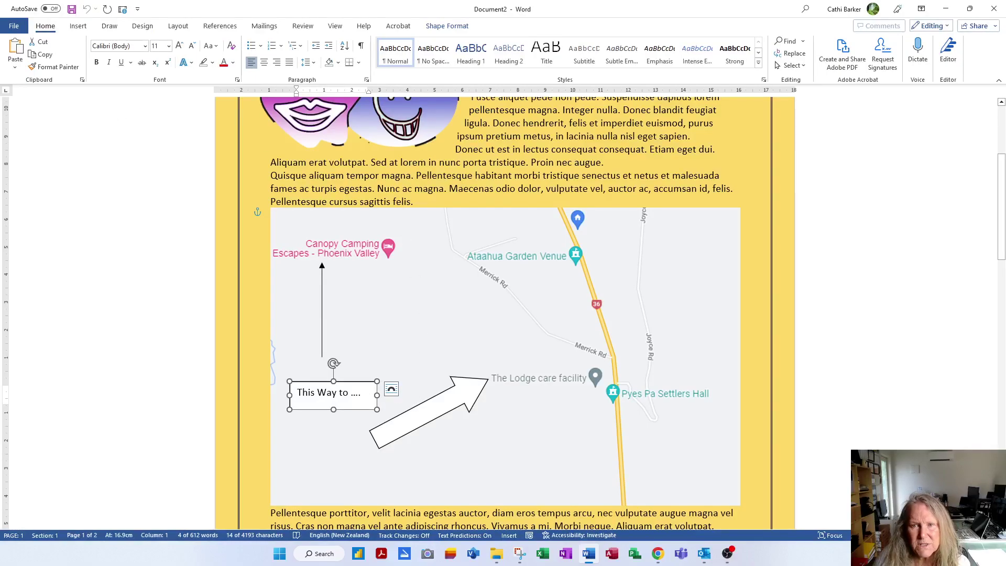
# - Set the "This Way to ...." text box to No Fill and move it up against the lower end of the line arrow
pyautogui.click(460, 27)
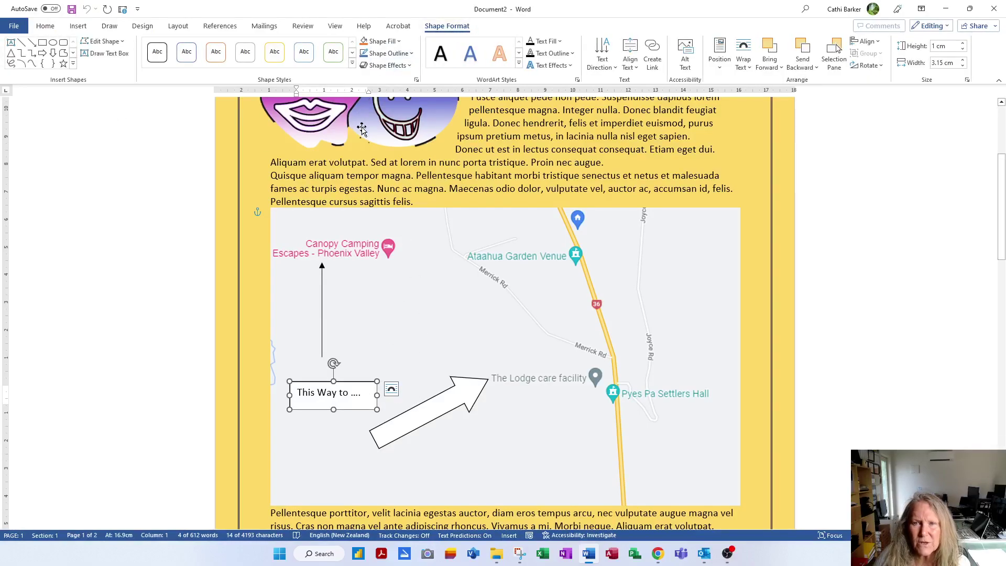
pyautogui.click(399, 41)
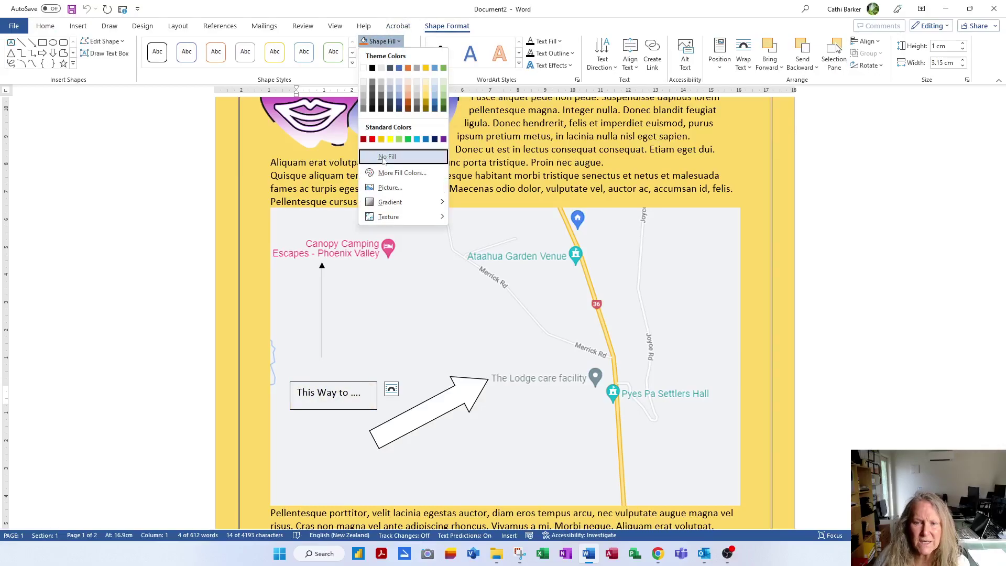
pyautogui.click(383, 158)
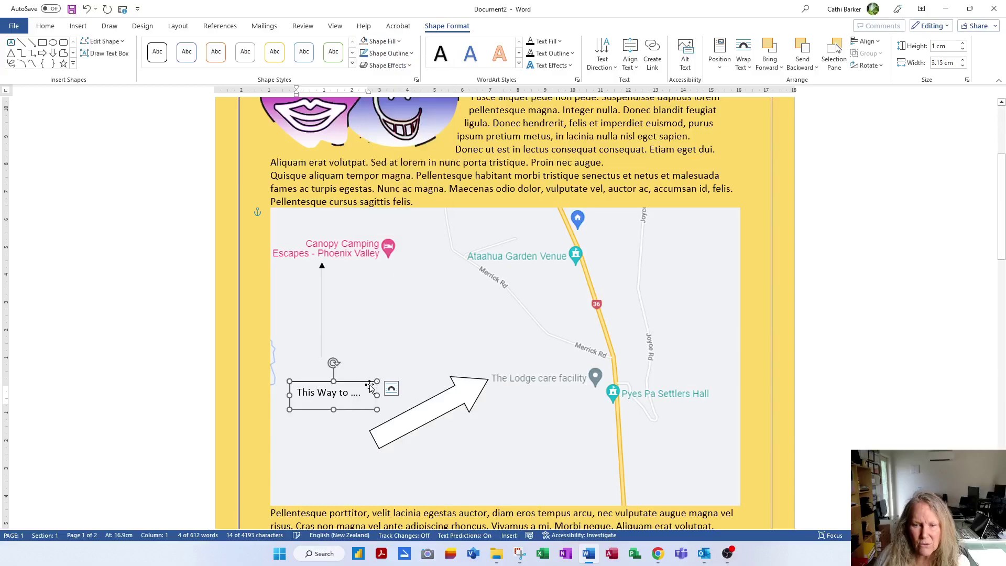
pyautogui.moveTo(356, 409); pyautogui.dragTo(437, 357)
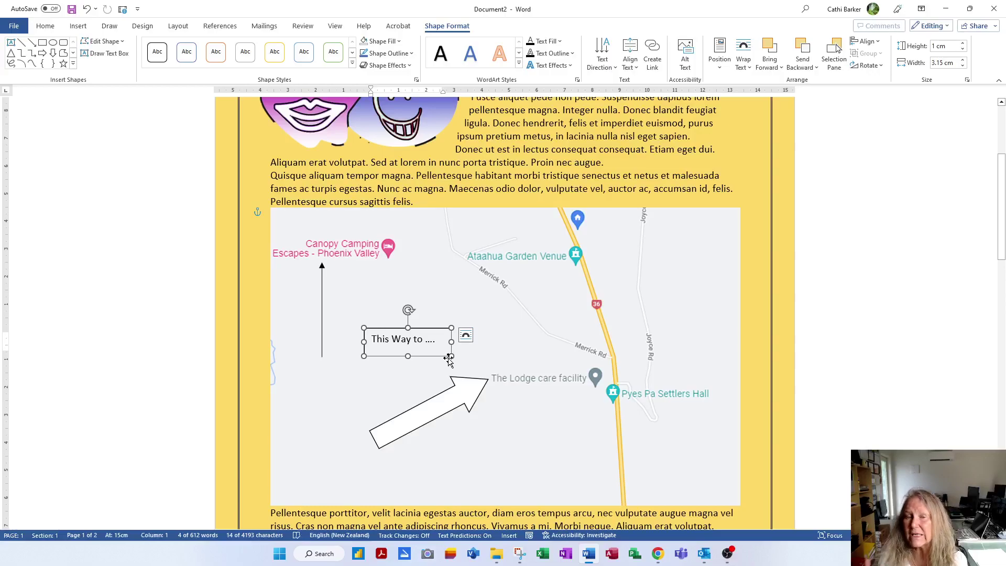
pyautogui.moveTo(438, 357); pyautogui.dragTo(382, 387)
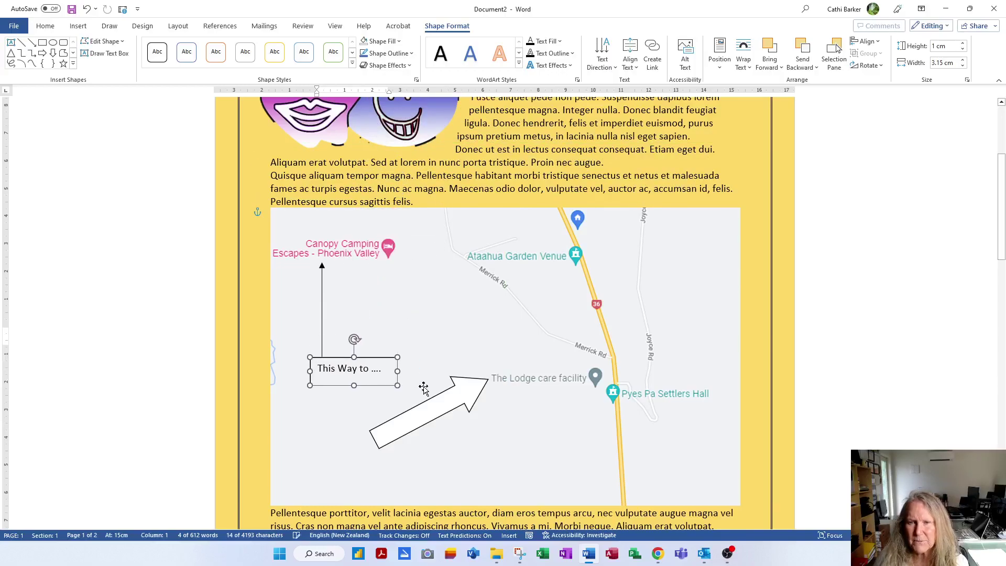
# - Set the "This Way to ...." text box to No Outline and deselect it to check the text on the map
pyautogui.scroll(-2, 424, 386)
pyautogui.scroll(-1, 426, 387)
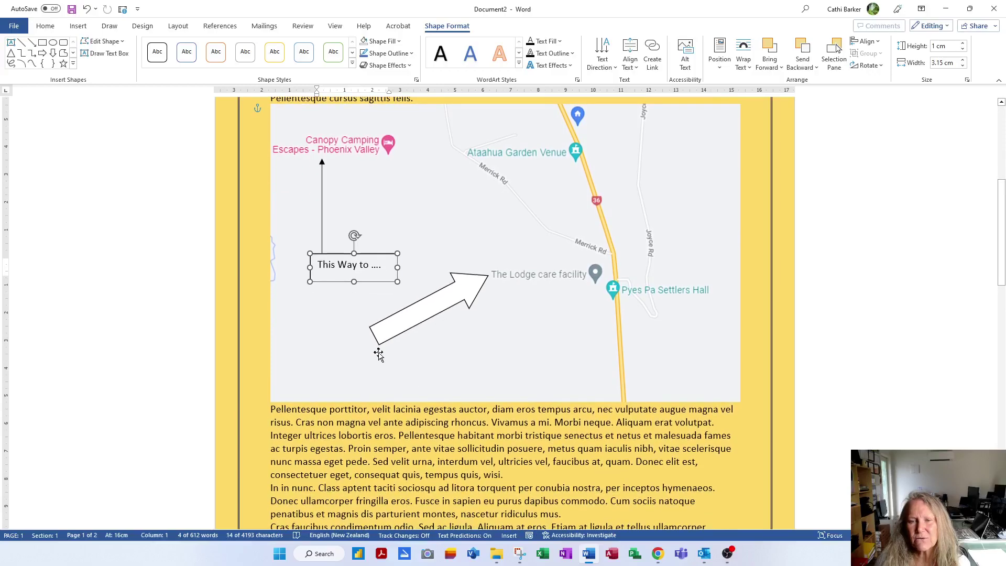
pyautogui.click(303, 270)
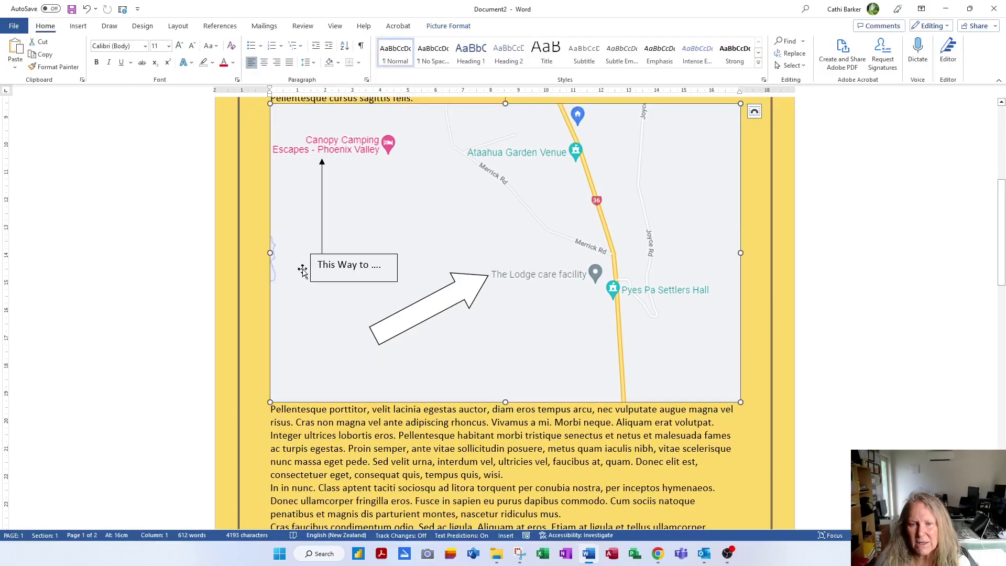
pyautogui.click(370, 282)
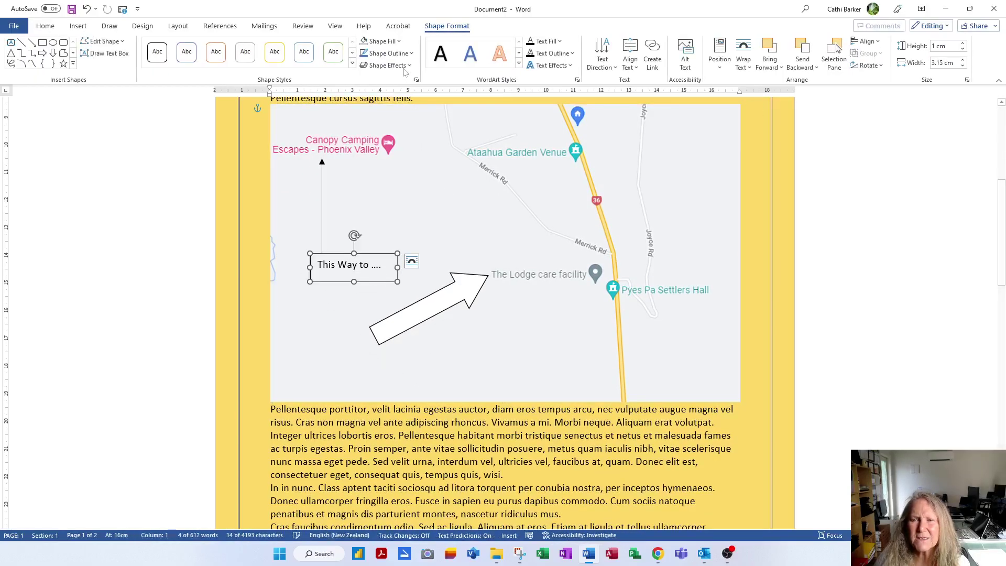
pyautogui.click(411, 53)
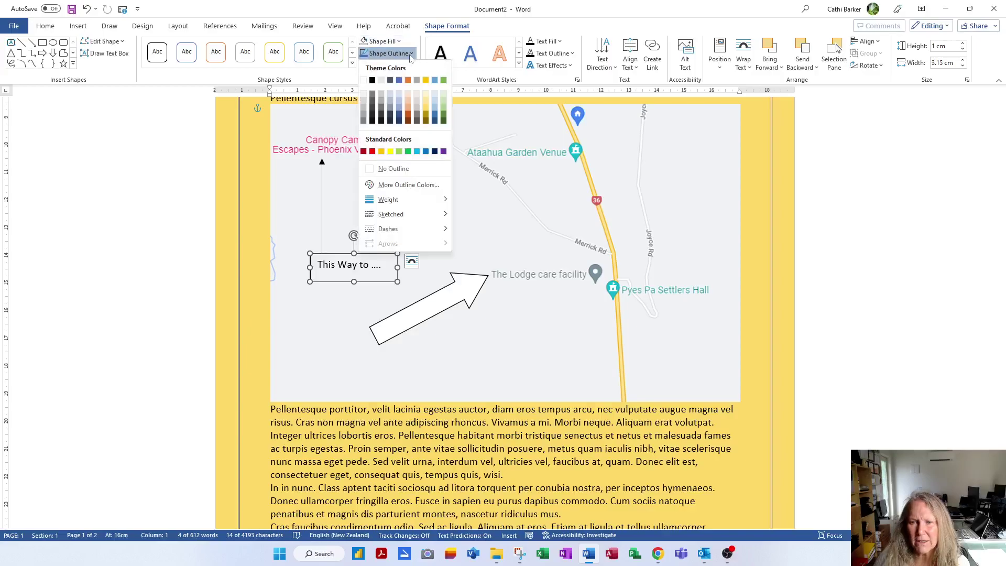
pyautogui.click(393, 172)
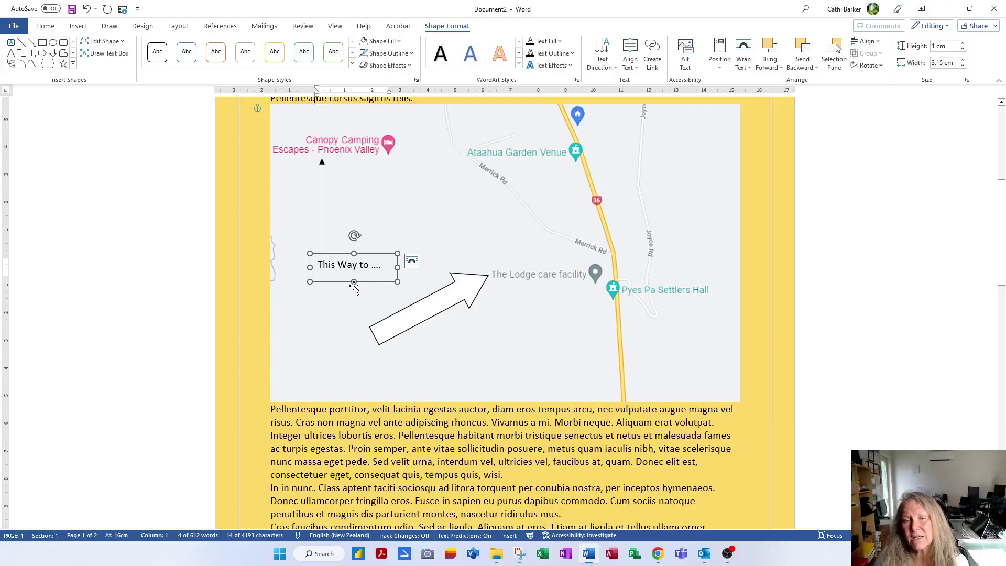
pyautogui.click(414, 207)
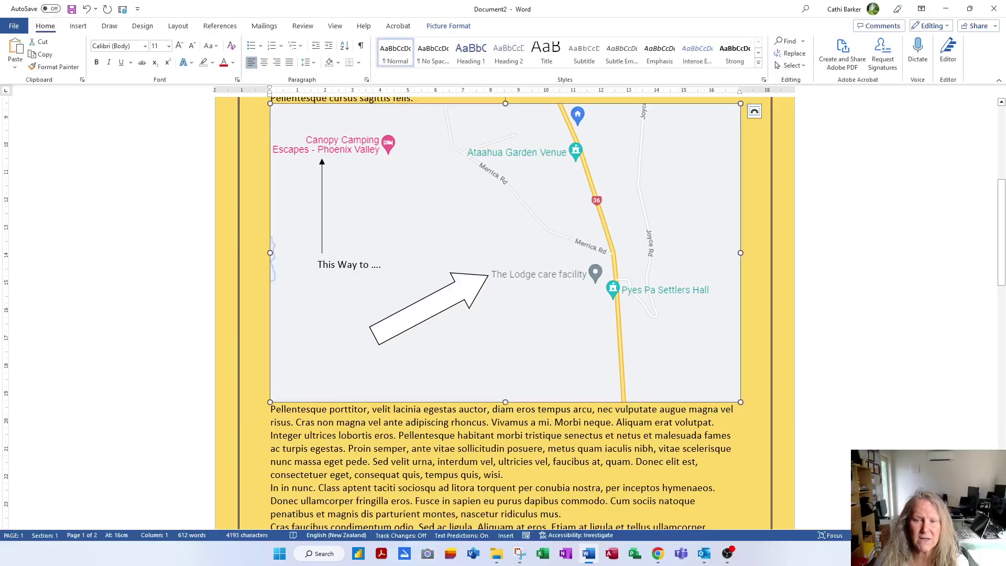
pyautogui.click(373, 272)
pyautogui.click(412, 210)
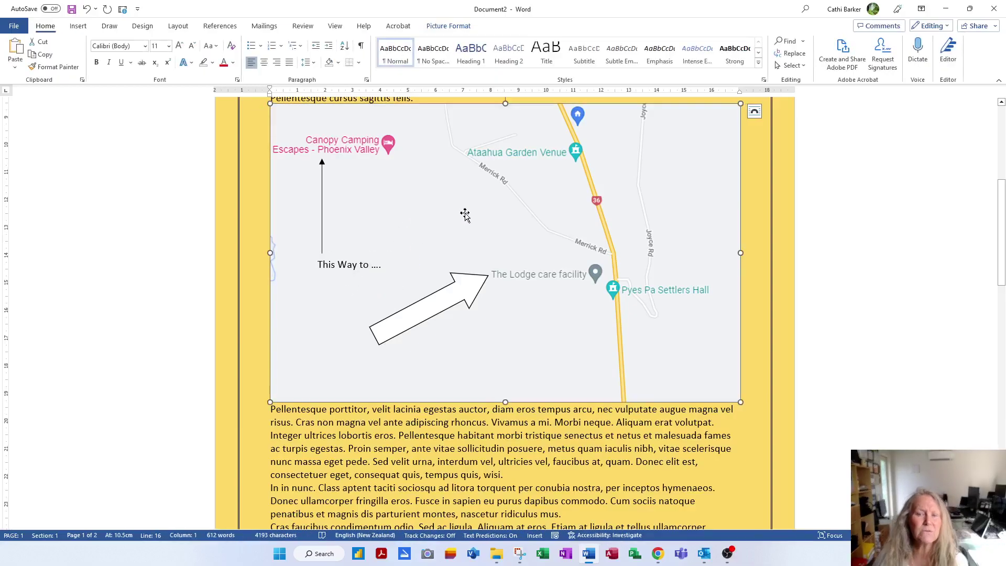